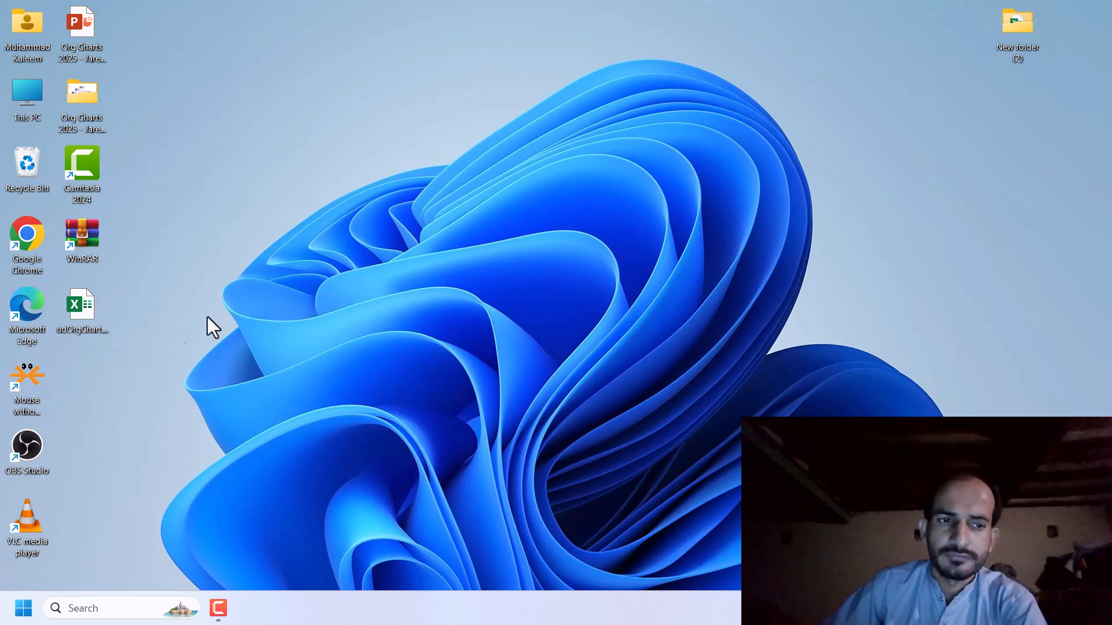
- Open udOrgChart.xlsx from the desktop and examine its organisation, ID, position, employee and project line manager columns
{"action": "double_click", "coordinate": [88, 309]}
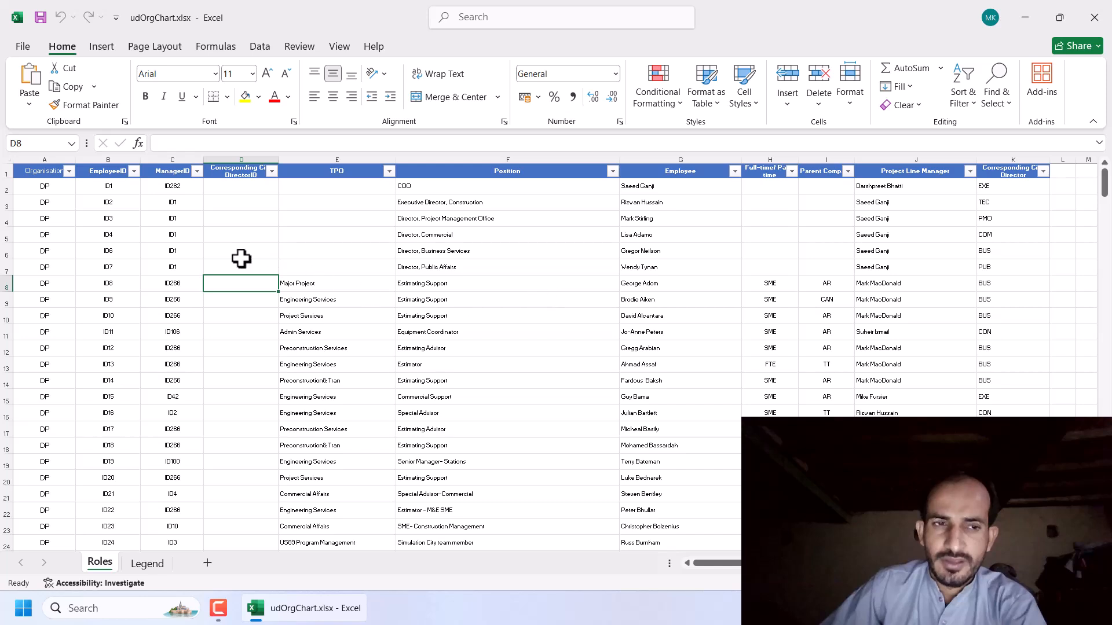
{"action": "left_click", "coordinate": [44, 154]}
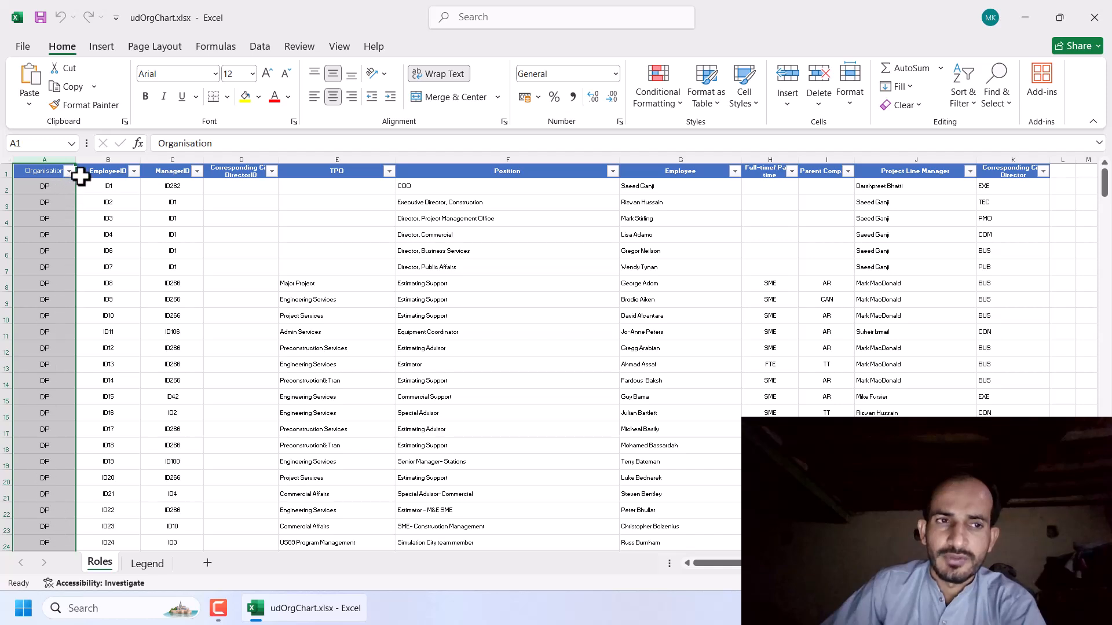
{"action": "left_click", "coordinate": [120, 155]}
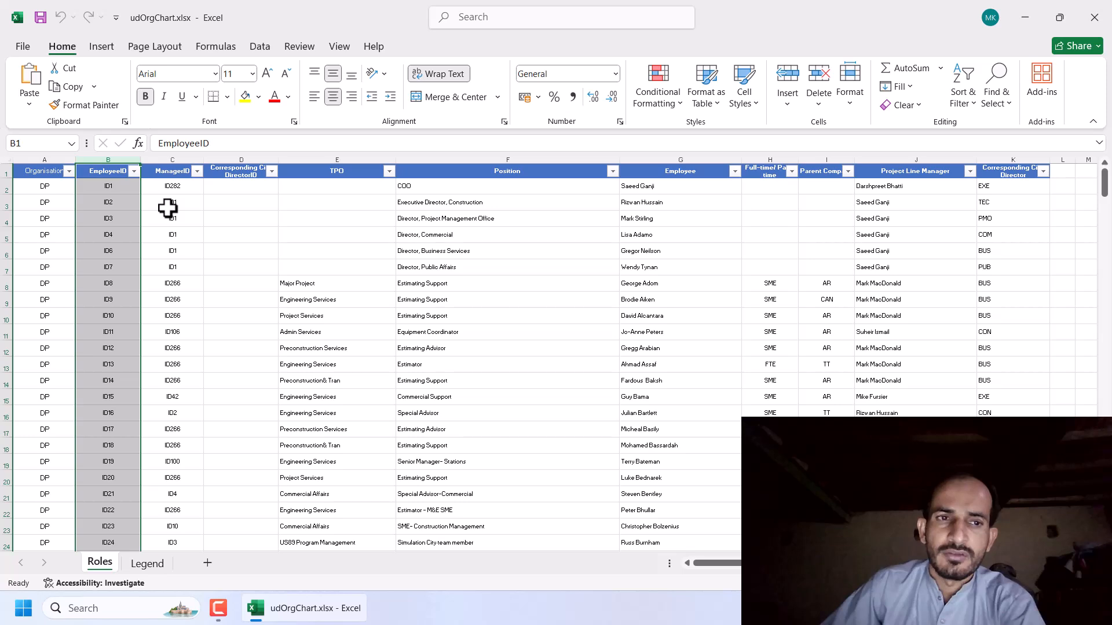
{"action": "left_click", "coordinate": [179, 157]}
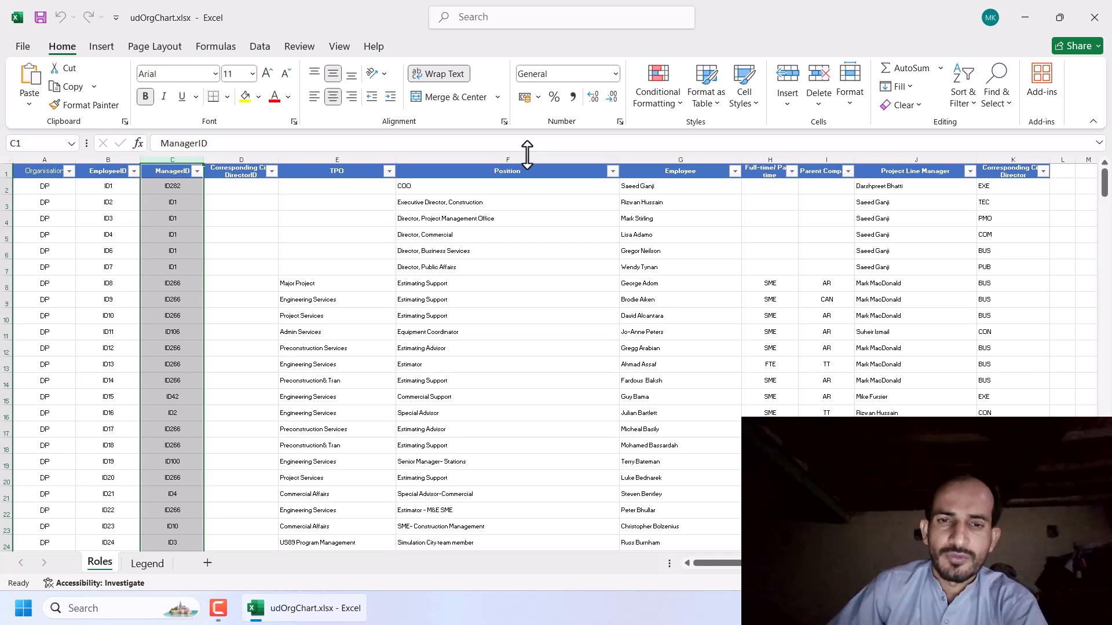
{"action": "left_click", "coordinate": [559, 157]}
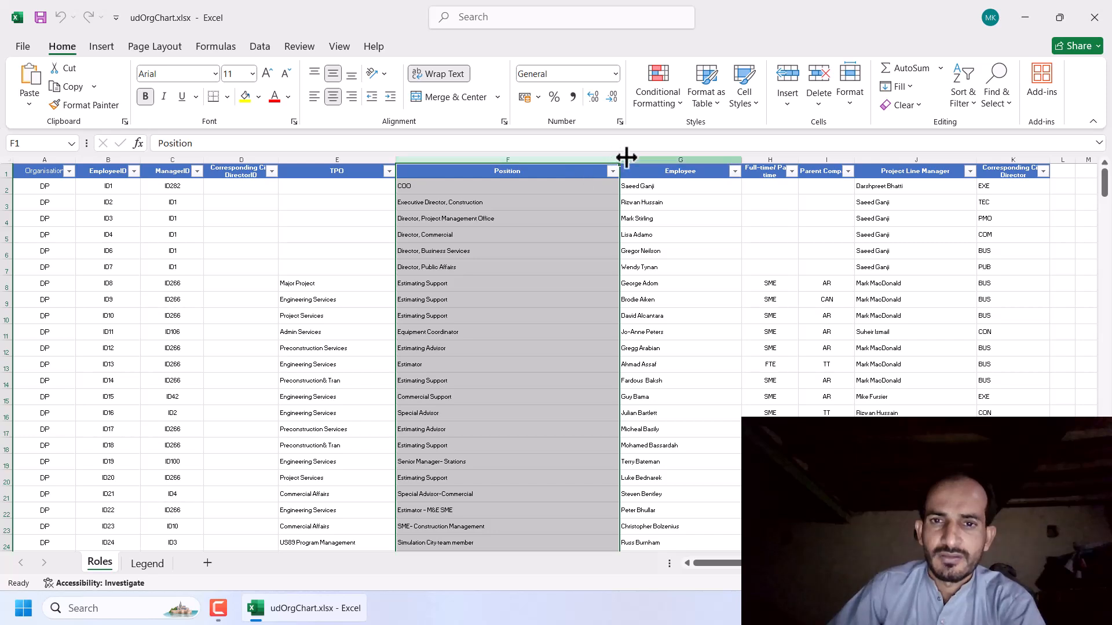
{"action": "left_click", "coordinate": [687, 181]}
{"action": "left_click", "coordinate": [446, 184]}
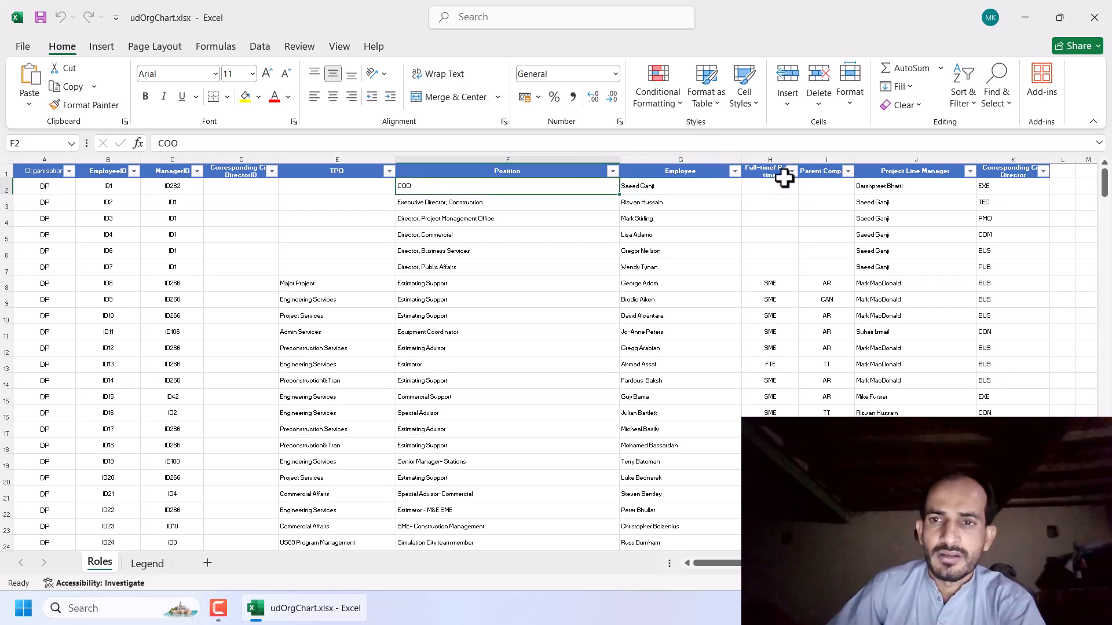
{"action": "left_click", "coordinate": [925, 186]}
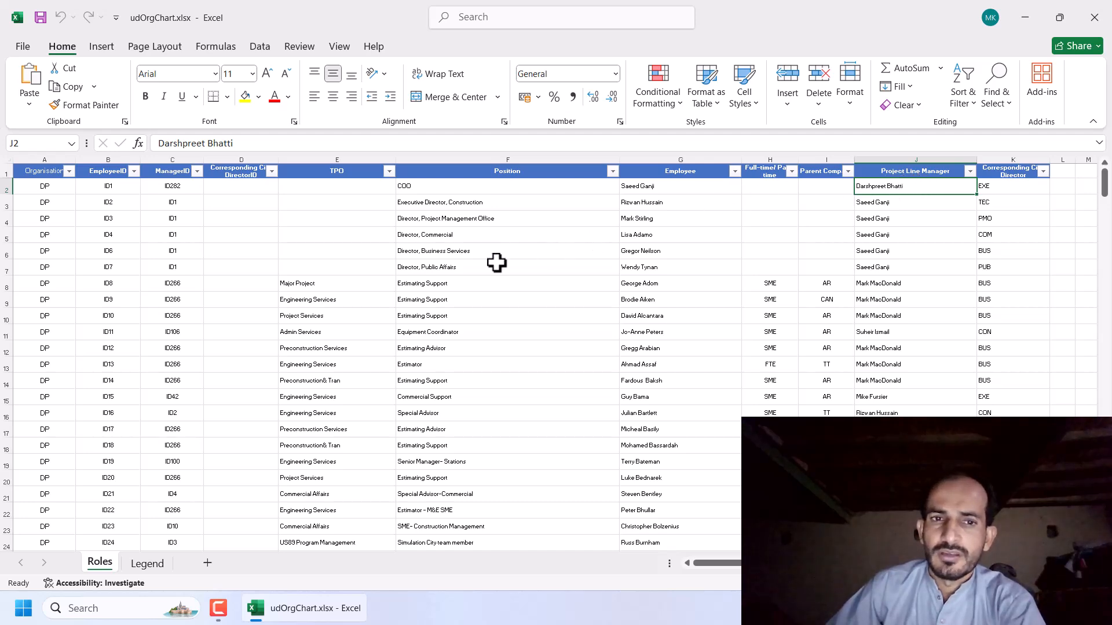
- Review the employee records on the Roles sheet down to the last filled row, and close the workbook
{"action": "scroll", "coordinate": [496, 263], "scroll_direction": "down", "scroll_amount": 20}
{"action": "scroll", "coordinate": [496, 262], "scroll_direction": "down", "scroll_amount": 20}
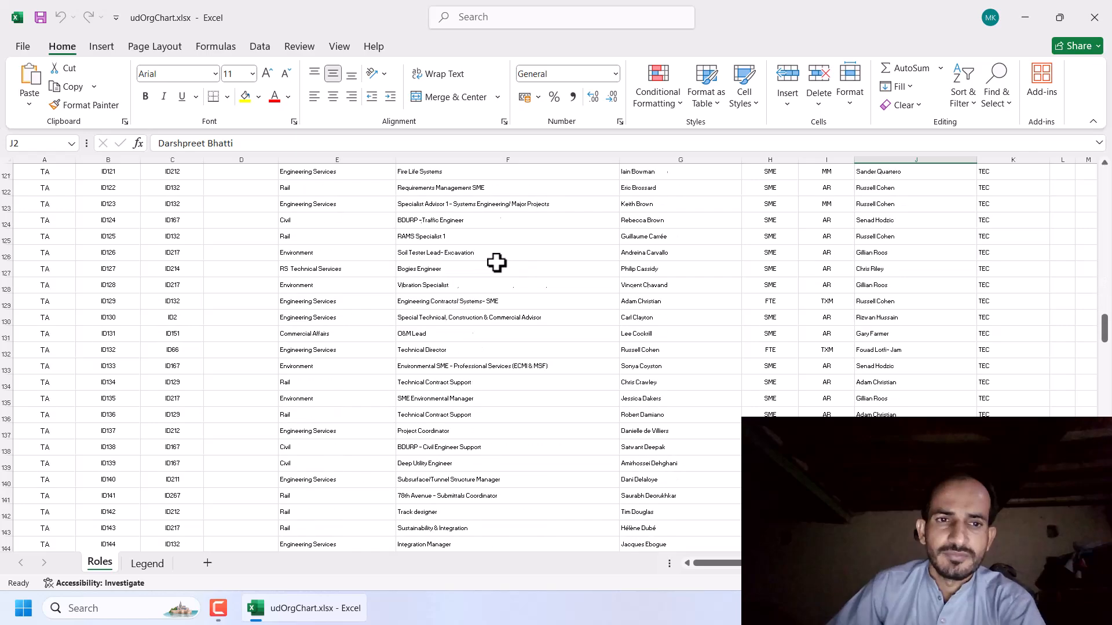
{"action": "scroll", "coordinate": [496, 262], "scroll_direction": "down", "scroll_amount": 20}
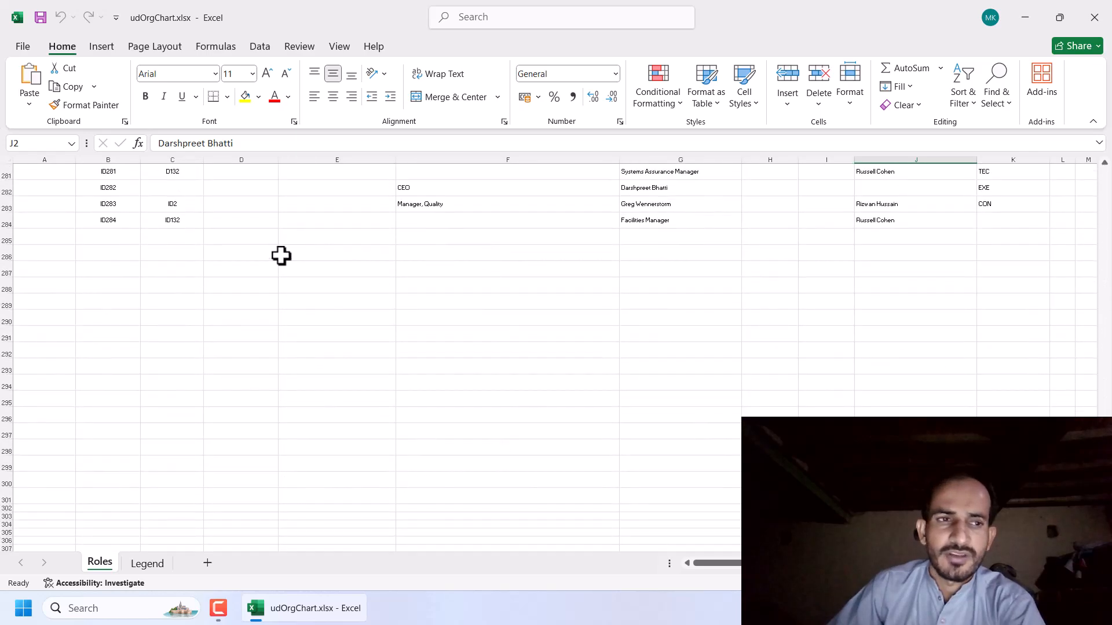
{"action": "left_click", "coordinate": [6, 224]}
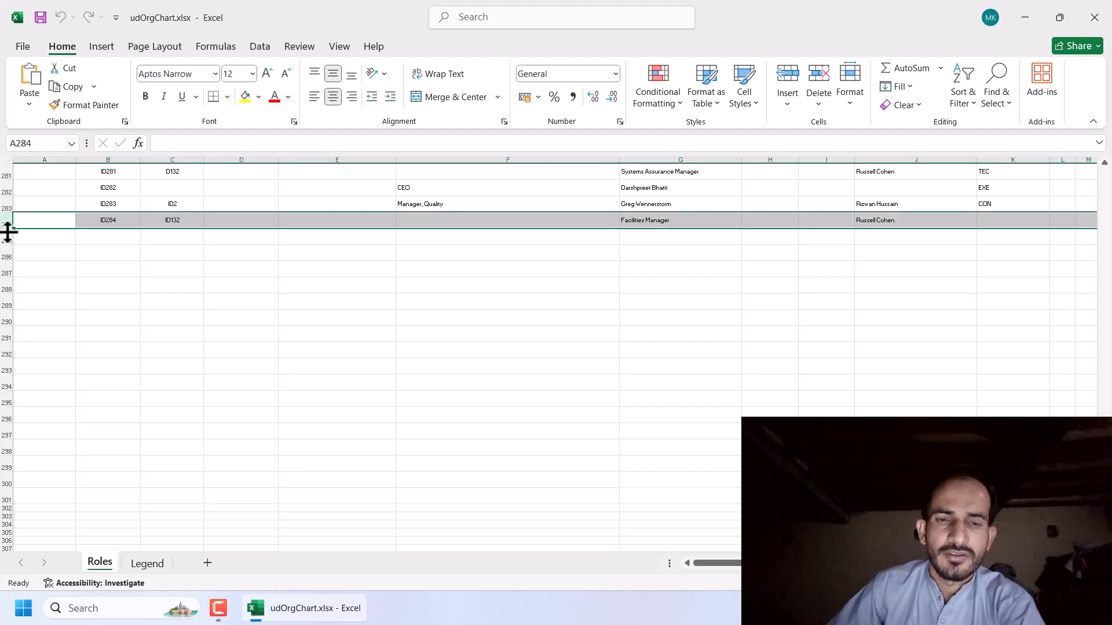
{"action": "scroll", "coordinate": [341, 331], "scroll_direction": "up", "scroll_amount": 20}
{"action": "scroll", "coordinate": [342, 331], "scroll_direction": "up", "scroll_amount": 20}
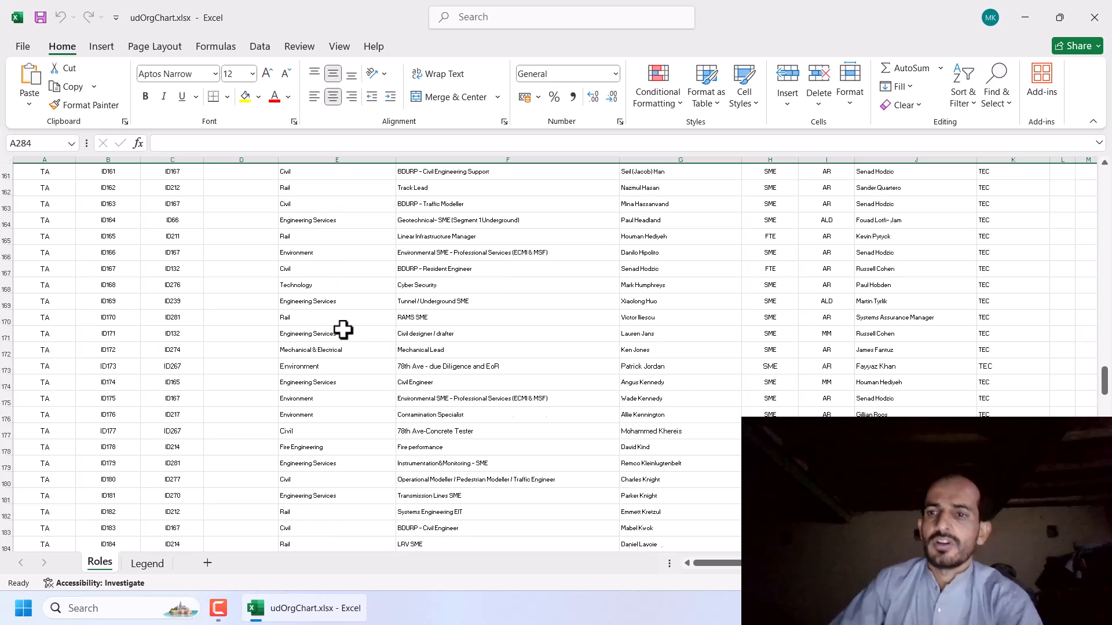
{"action": "left_click", "coordinate": [1110, 13]}
- Launch Visio and bring up the Organization Chart Wizard template
{"action": "key", "text": "super"}
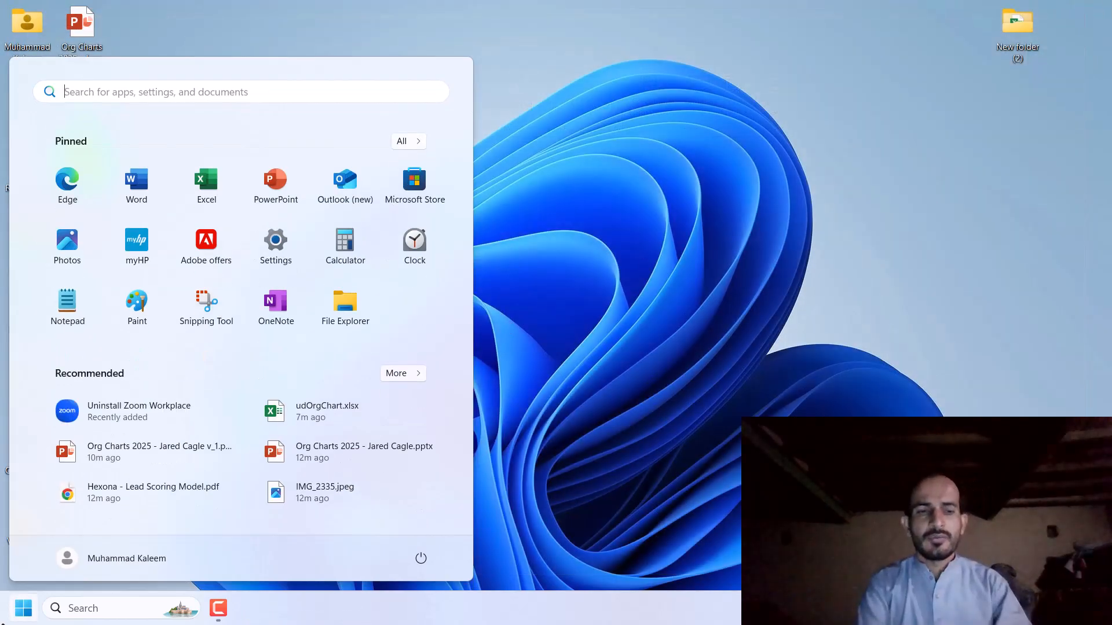
{"action": "type", "text": "visio"}
{"action": "key", "text": "Return"}
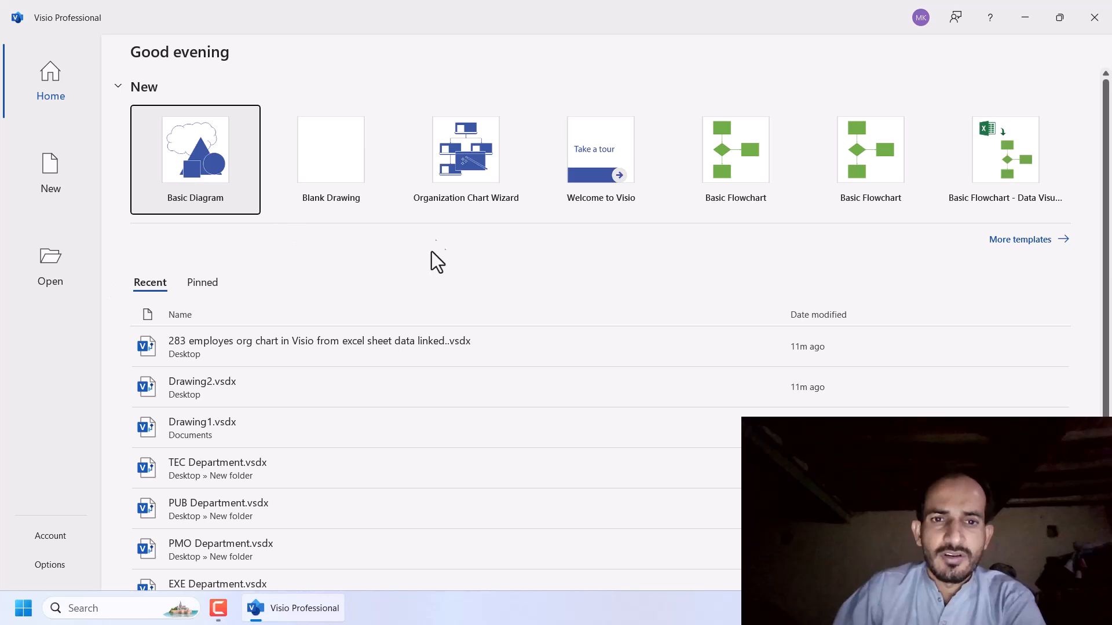
{"action": "left_click", "coordinate": [456, 168]}
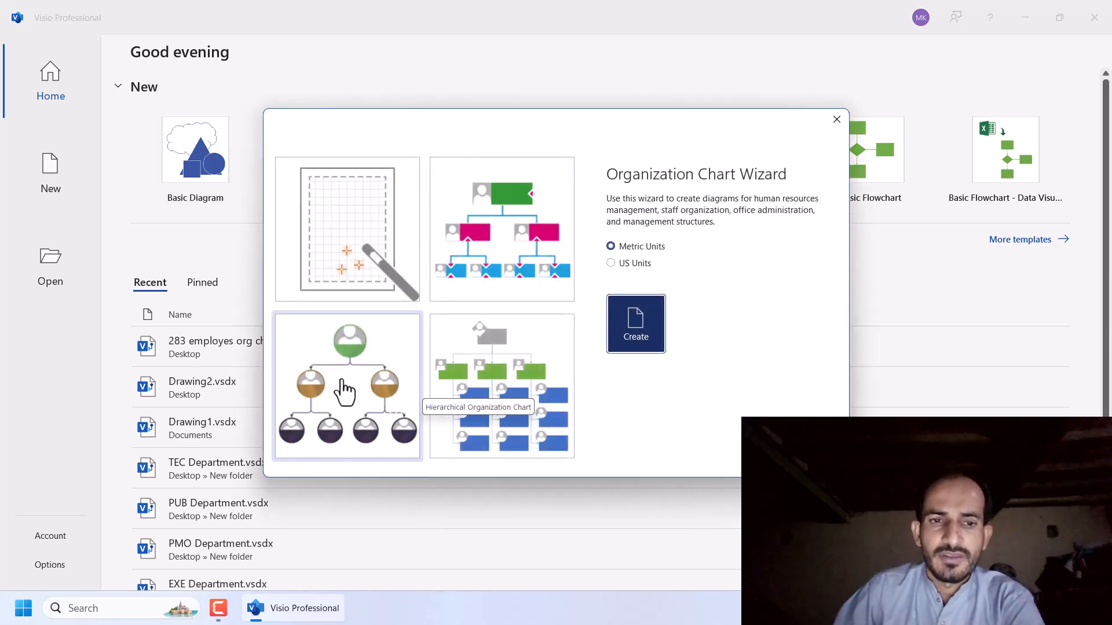
- Compare the descriptions of the ready-made organization chart templates, including the hierarchical and department variants
{"action": "left_click", "coordinate": [367, 414]}
{"action": "left_click", "coordinate": [471, 373]}
{"action": "left_click", "coordinate": [496, 240]}
{"action": "left_click", "coordinate": [376, 369]}
{"action": "left_click", "coordinate": [480, 251]}
{"action": "left_click", "coordinate": [481, 370]}
{"action": "left_click", "coordinate": [370, 398]}
{"action": "left_click", "coordinate": [479, 394]}
{"action": "left_click", "coordinate": [495, 265]}
{"action": "left_click", "coordinate": [335, 405]}
{"action": "left_click", "coordinate": [484, 384]}
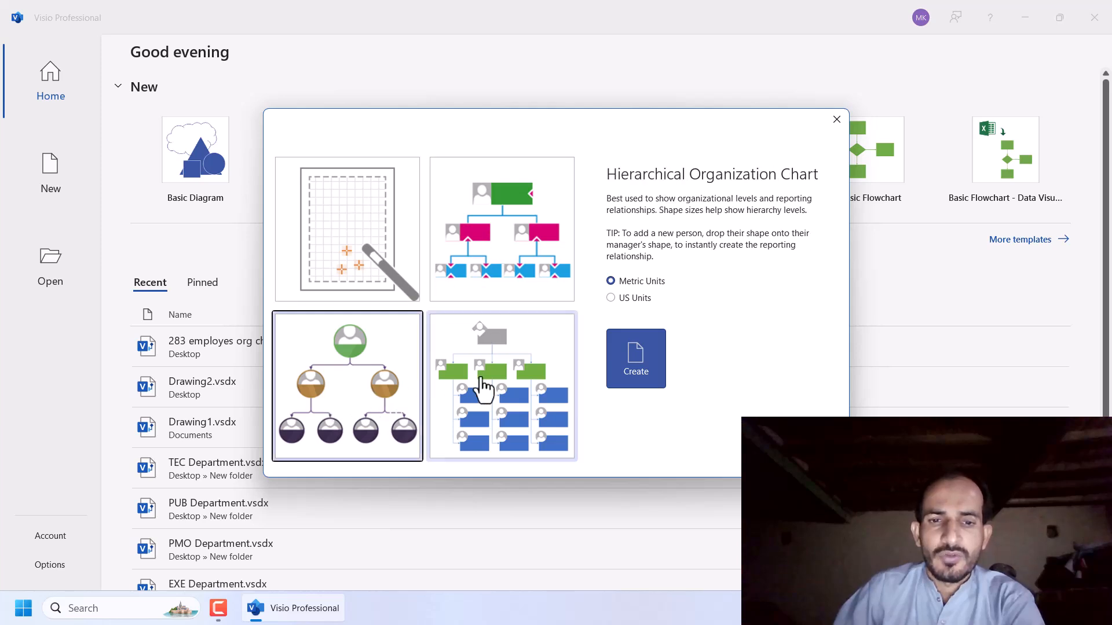
{"action": "left_click", "coordinate": [512, 226]}
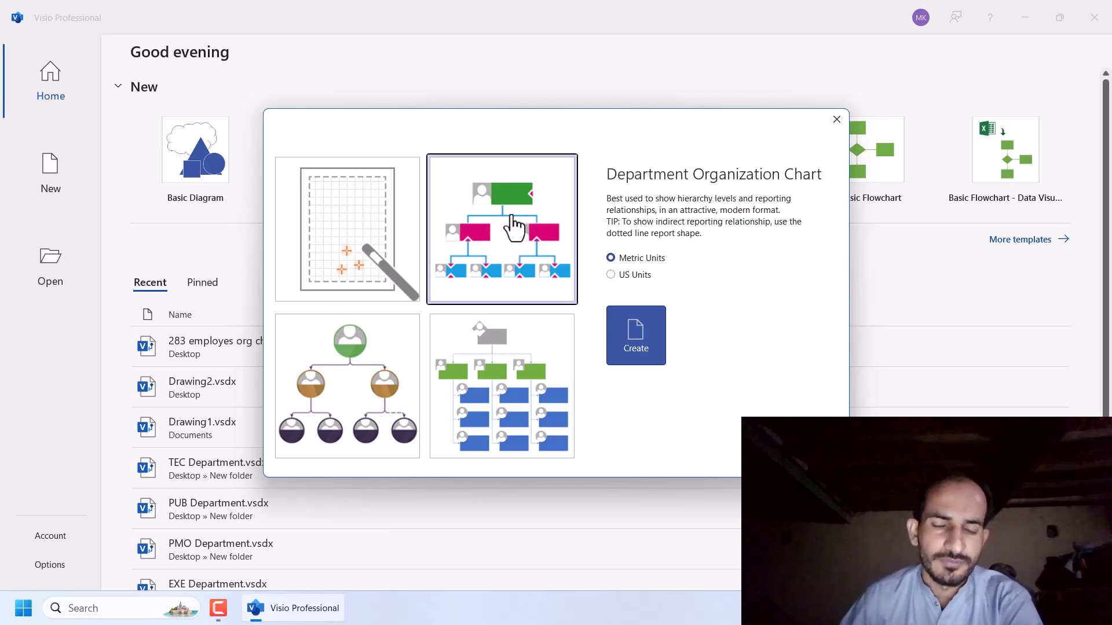
- Create a new drawing from the Organization Chart Wizard template with US Units
{"action": "left_click", "coordinate": [349, 242]}
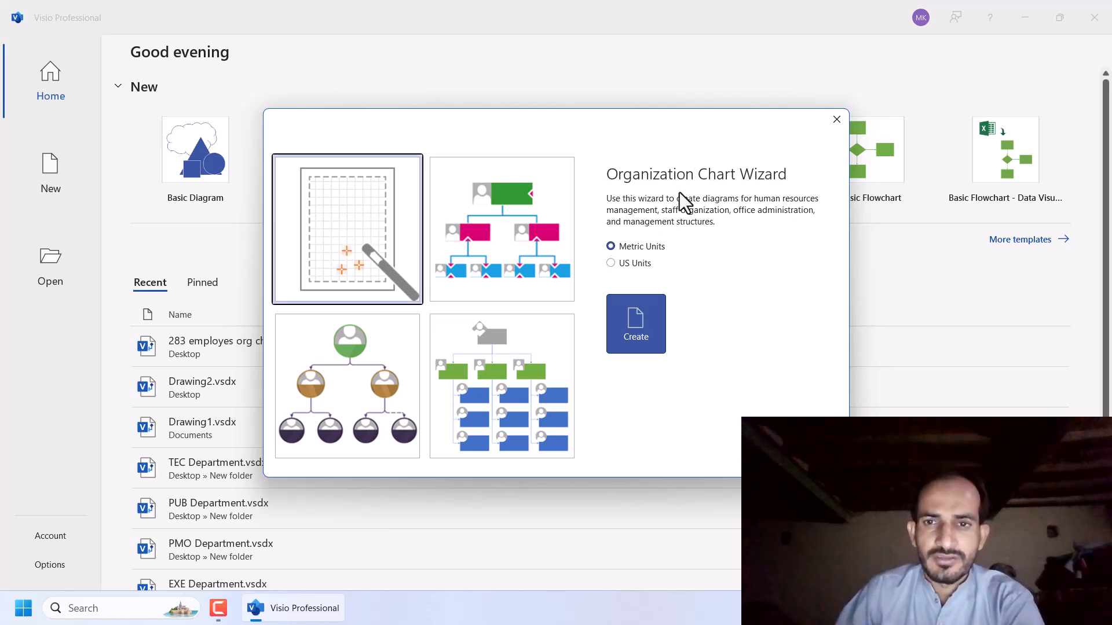
{"action": "left_click", "coordinate": [634, 265]}
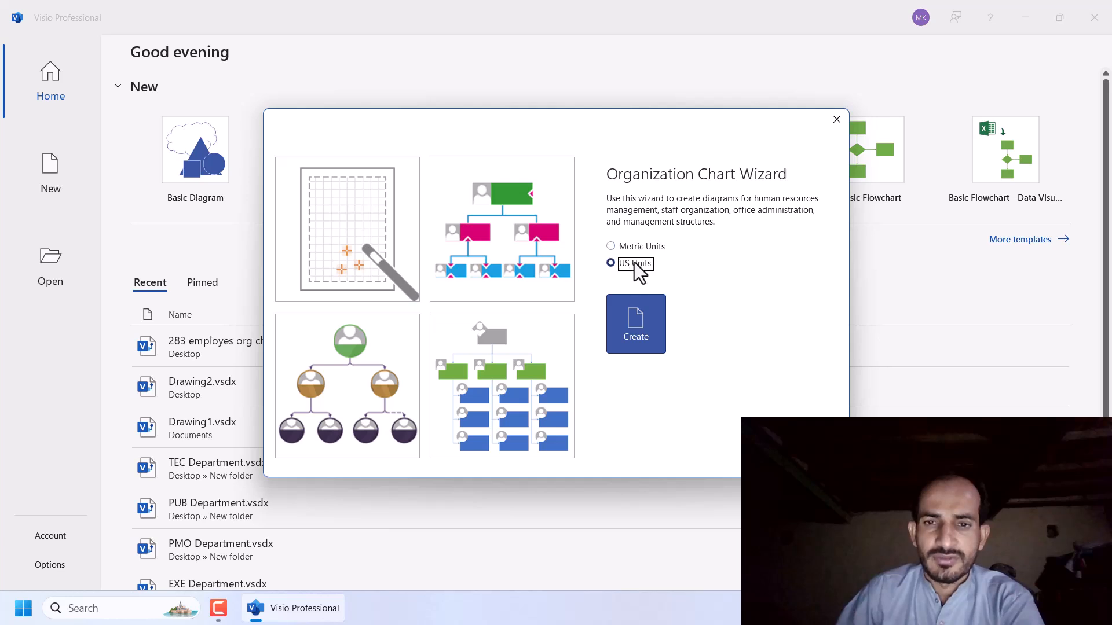
{"action": "left_click", "coordinate": [637, 322]}
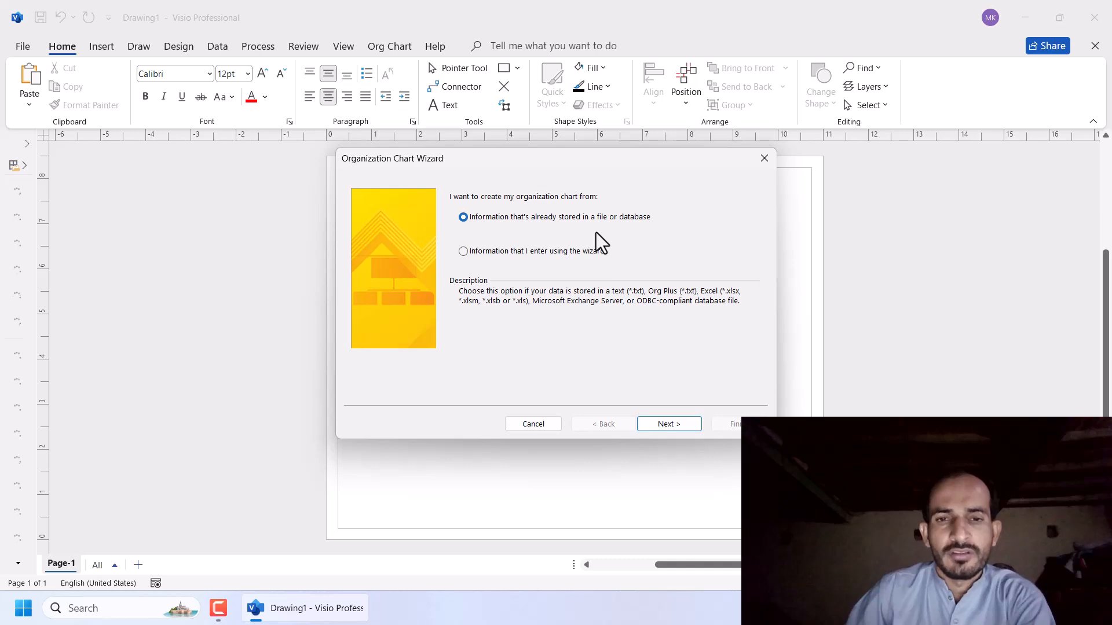
- Use information already stored in an Excel file as the chart's source, selecting udOrgChart.xlsx from the Desktop with English (United States)
{"action": "left_click", "coordinate": [666, 427]}
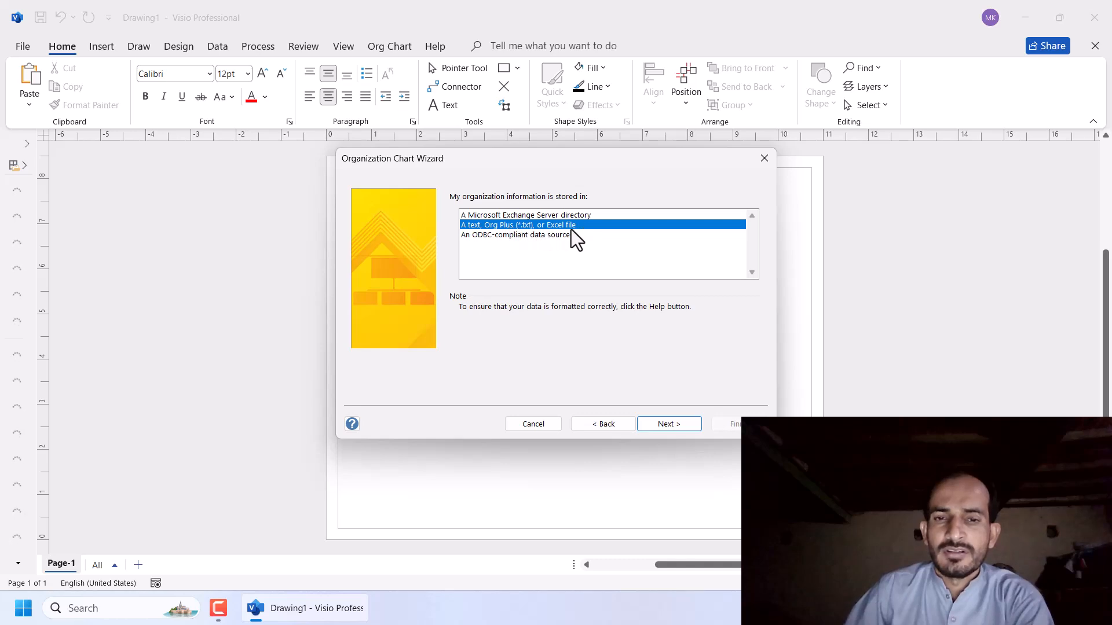
{"action": "left_click", "coordinate": [676, 425]}
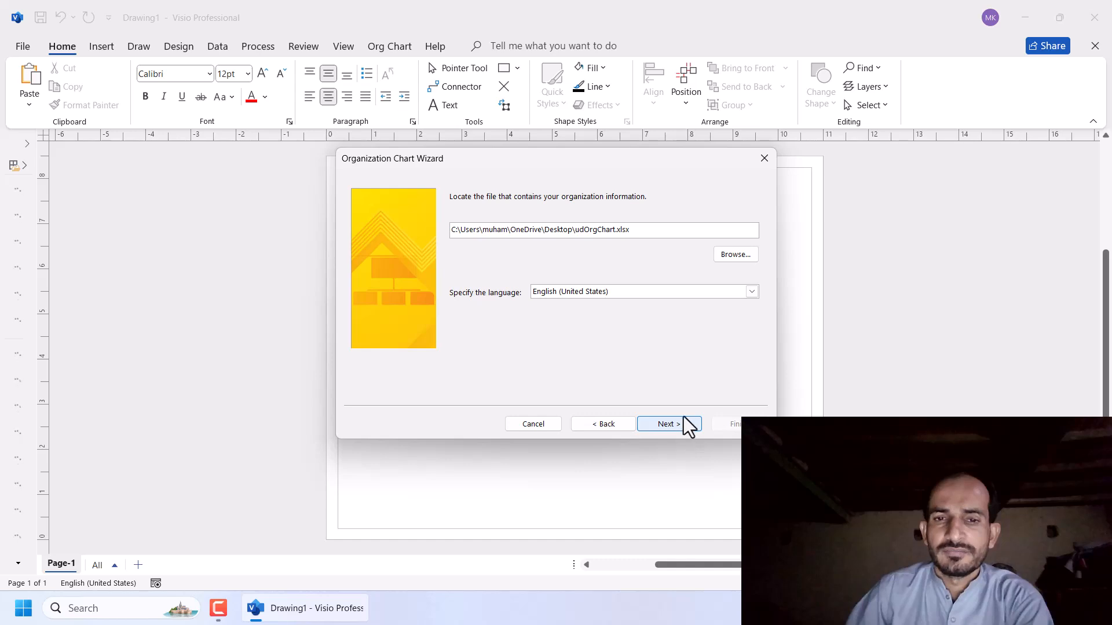
{"action": "left_click", "coordinate": [746, 257]}
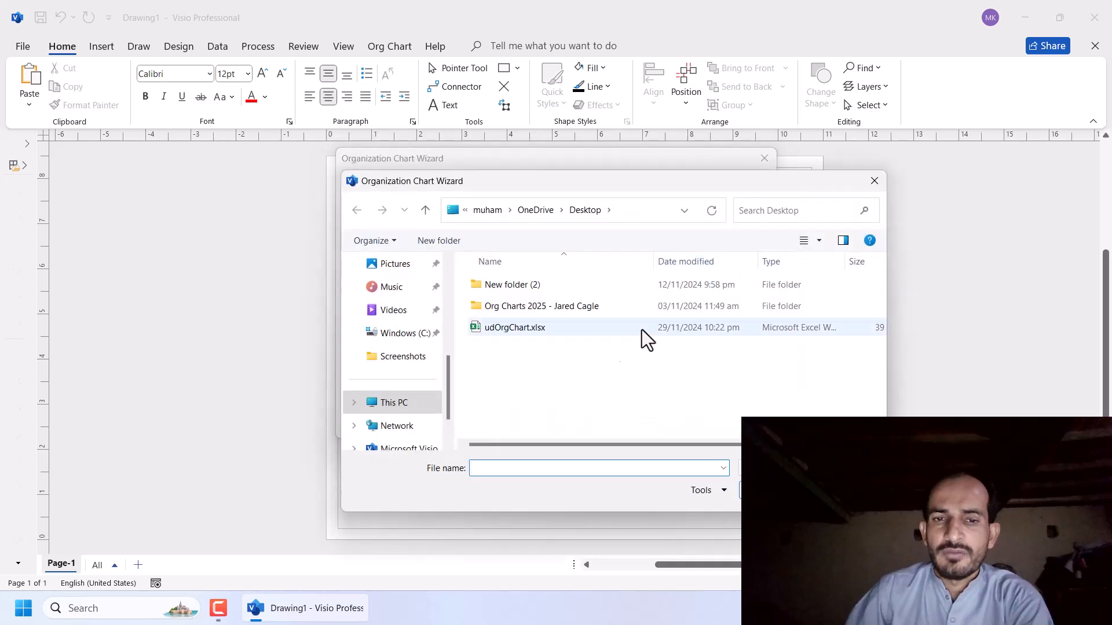
{"action": "left_click", "coordinate": [525, 330]}
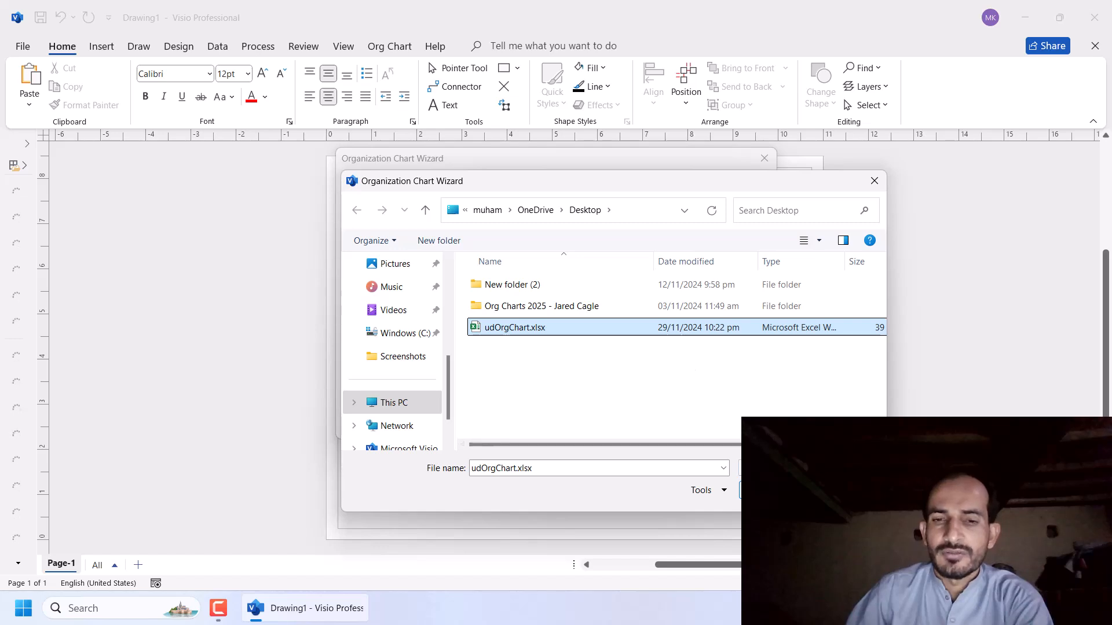
{"action": "left_click", "coordinate": [773, 490]}
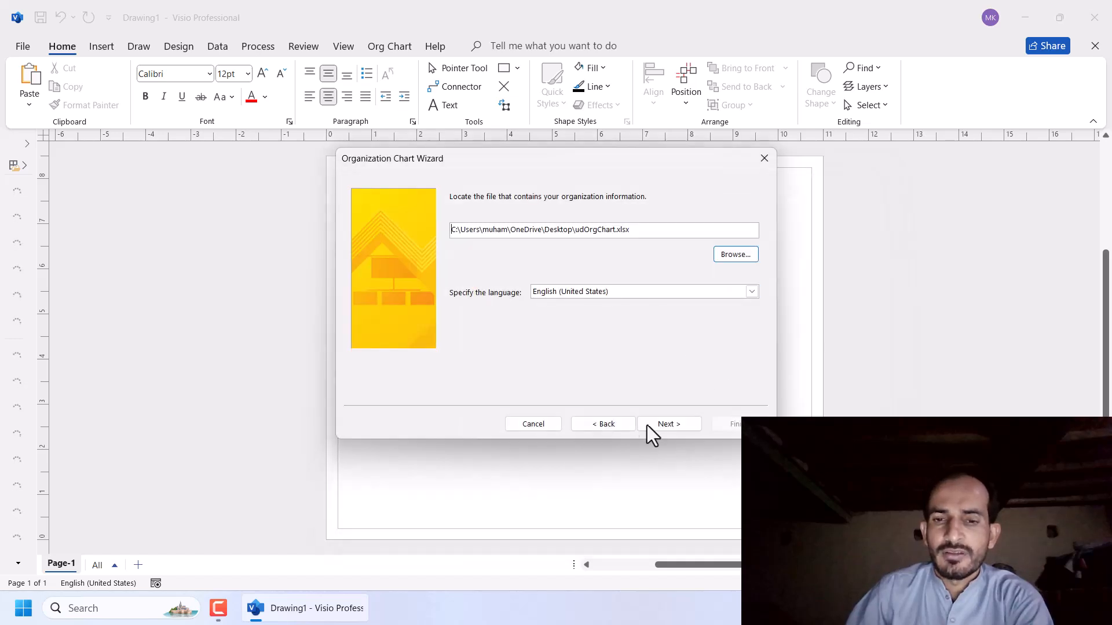
{"action": "left_click", "coordinate": [673, 424]}
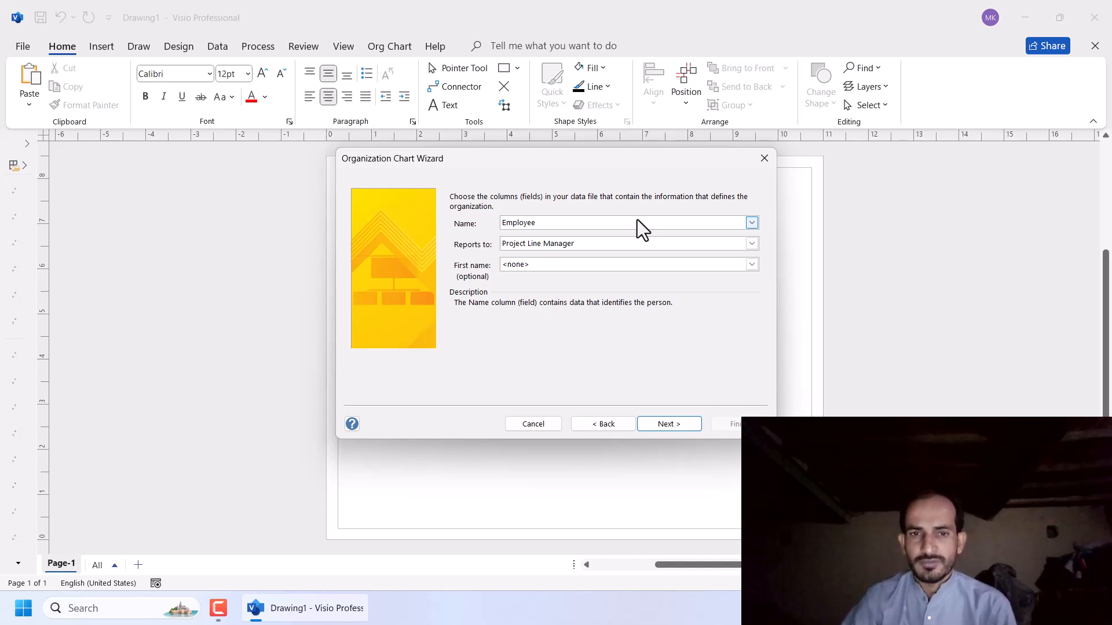
- Map the wizard's Name field to the Employee column and Reports to to Project Line Manager
{"action": "left_click", "coordinate": [567, 222]}
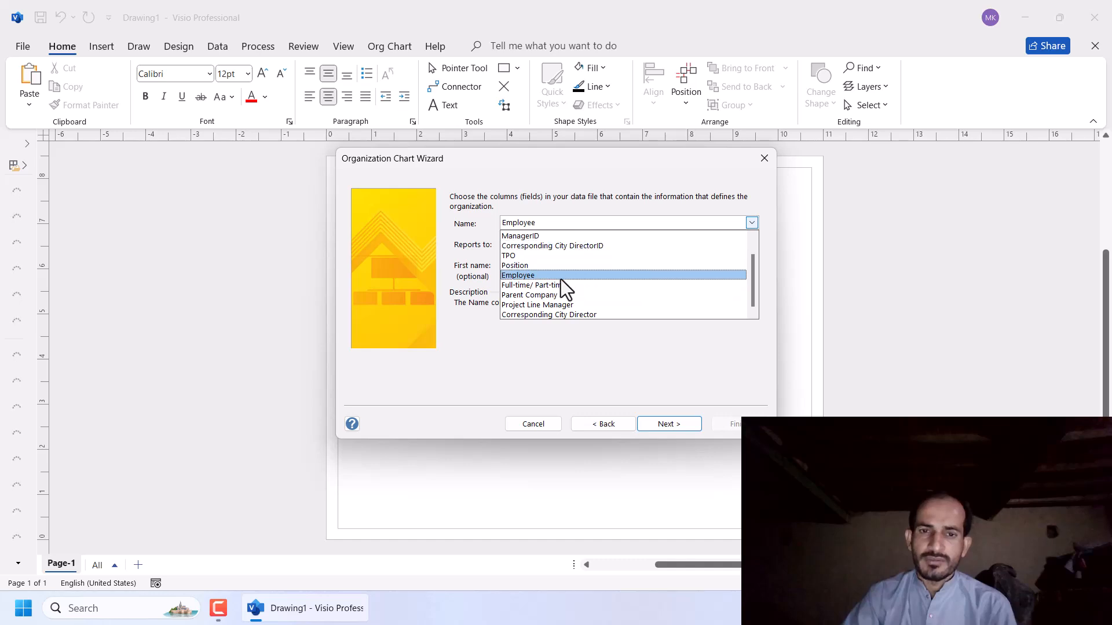
{"action": "scroll", "coordinate": [561, 280], "scroll_direction": "up", "scroll_amount": 2}
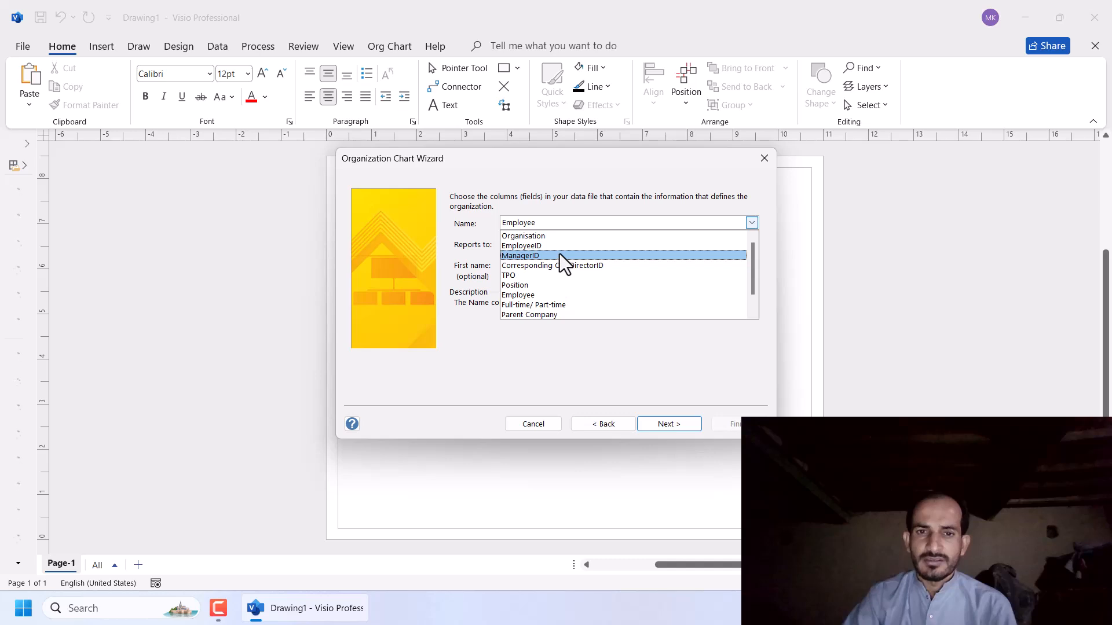
{"action": "left_click", "coordinate": [546, 295]}
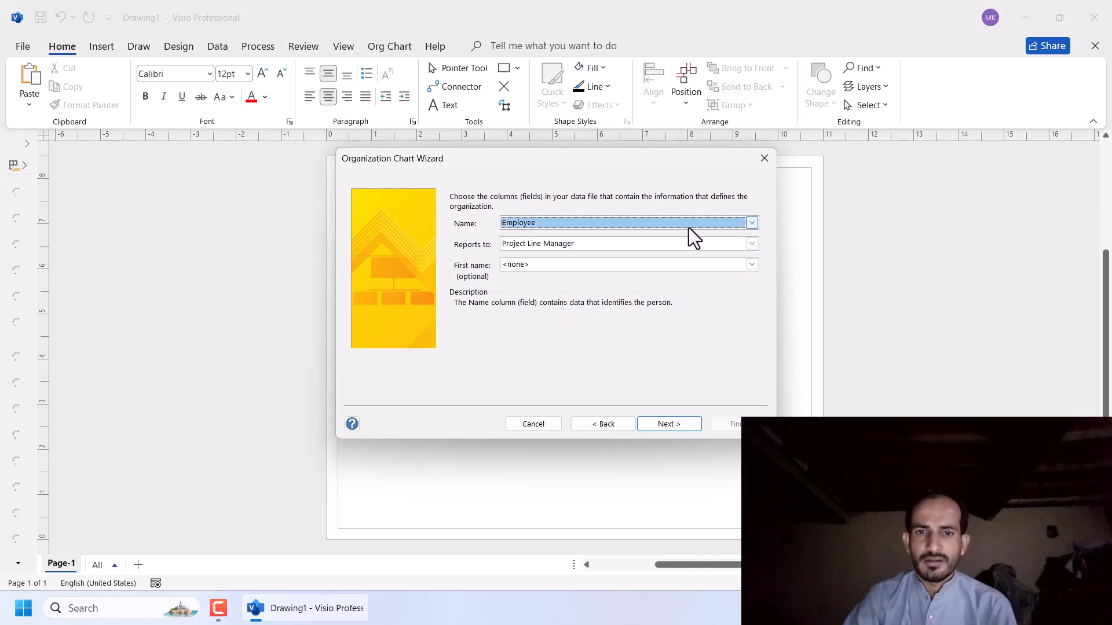
{"action": "left_click", "coordinate": [752, 243]}
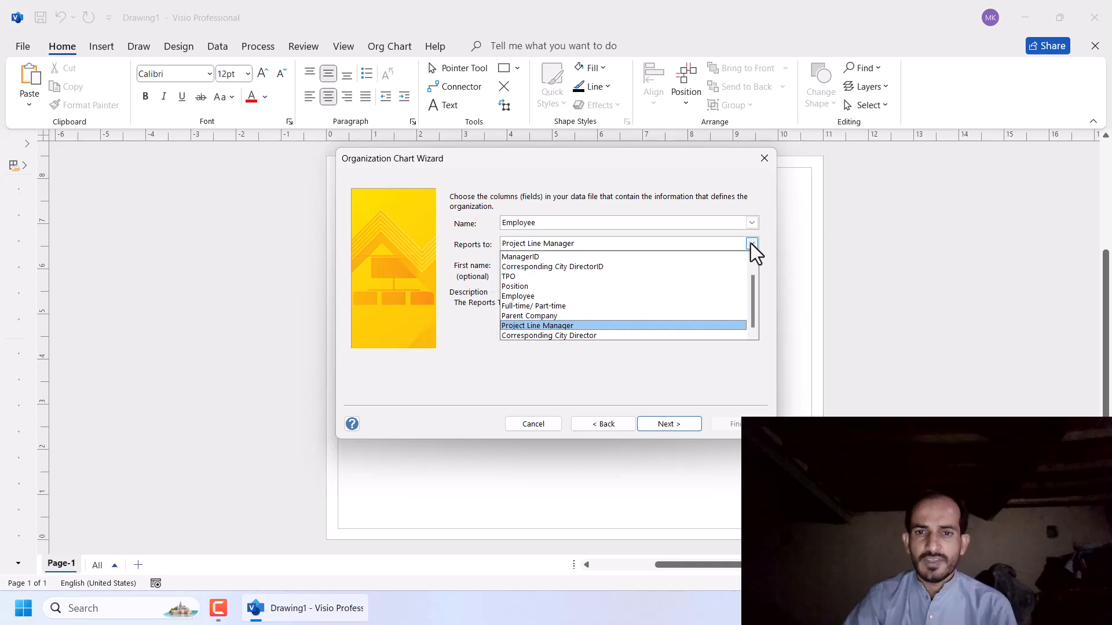
{"action": "left_click", "coordinate": [555, 326]}
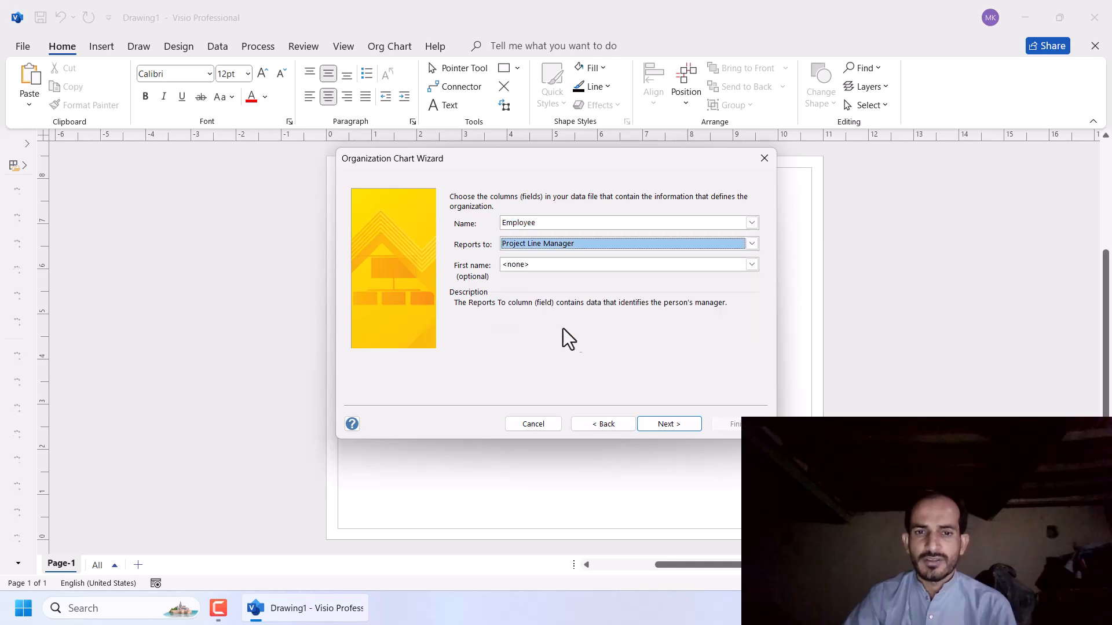
- Reopen udOrgChart.xlsx in Excel to check the Employee and Project Line Manager columns, and close it to return to the Visio wizard
{"action": "key", "text": "super+d"}
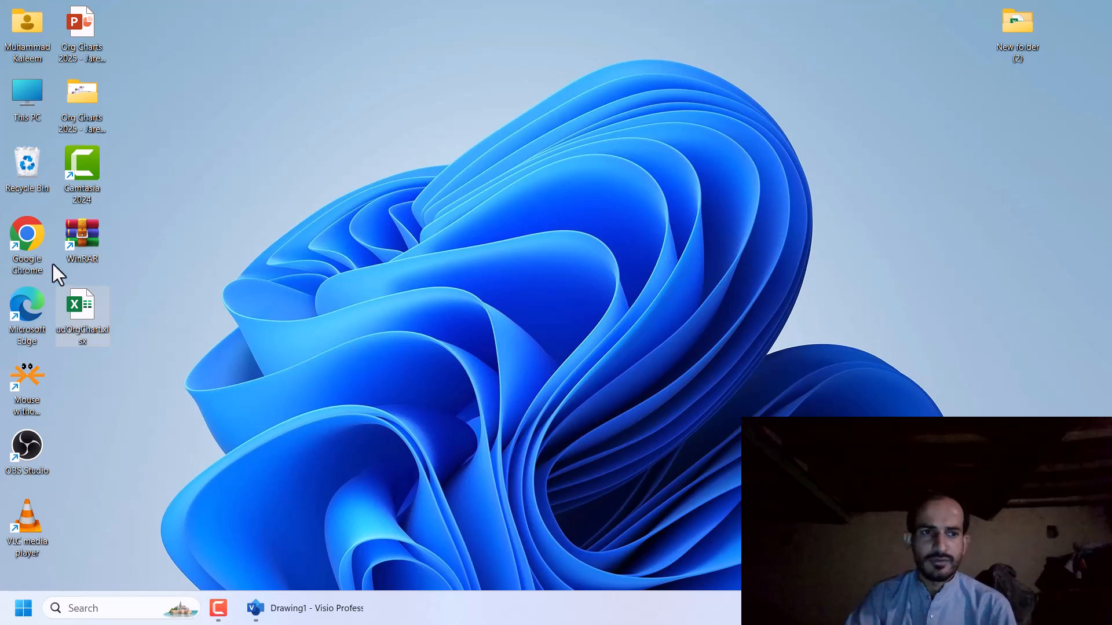
{"action": "double_click", "coordinate": [72, 318]}
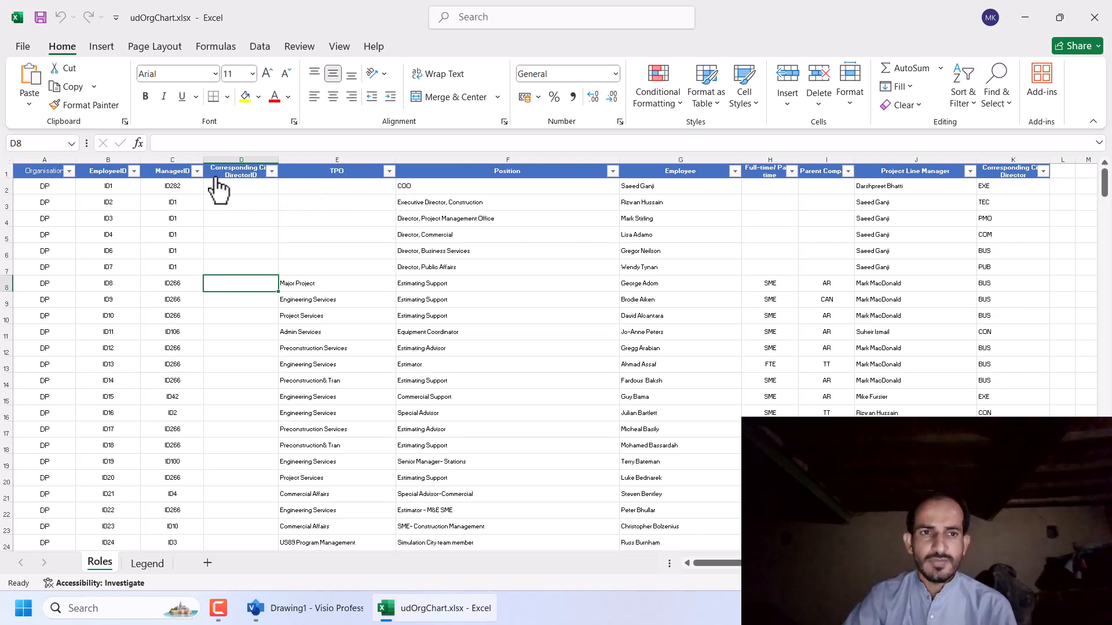
{"action": "left_click", "coordinate": [678, 159]}
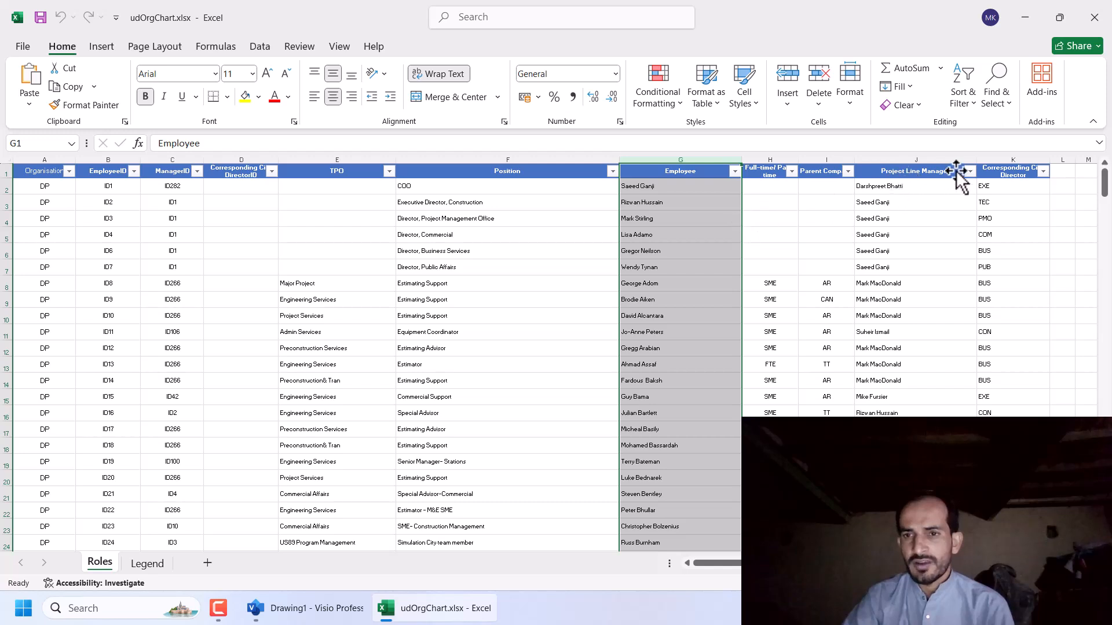
{"action": "left_click", "coordinate": [894, 164]}
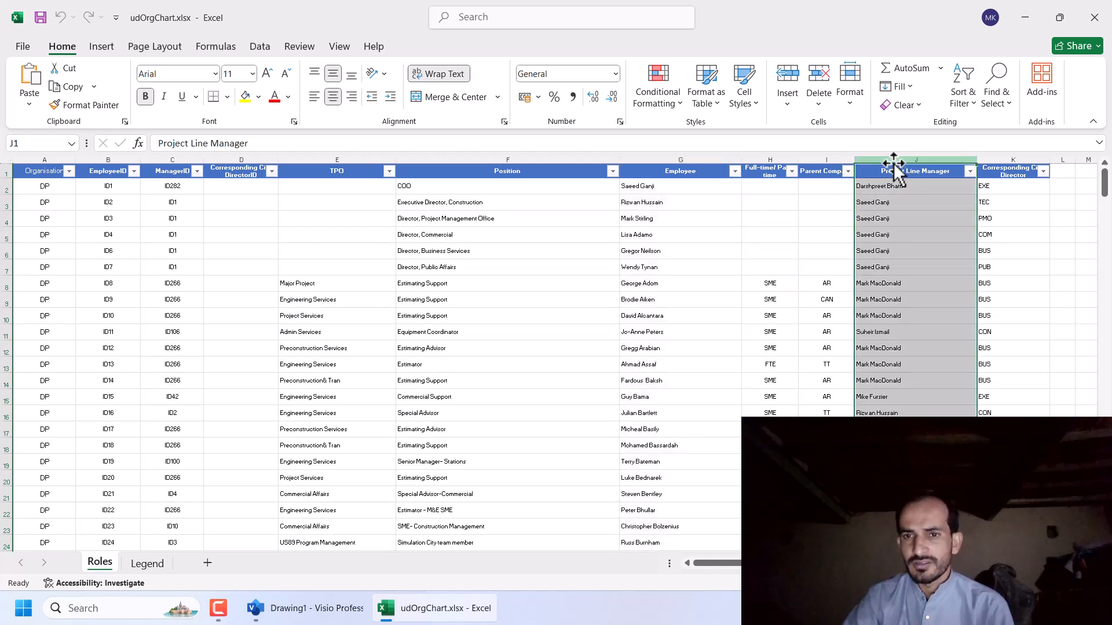
{"action": "left_click", "coordinate": [1095, 17]}
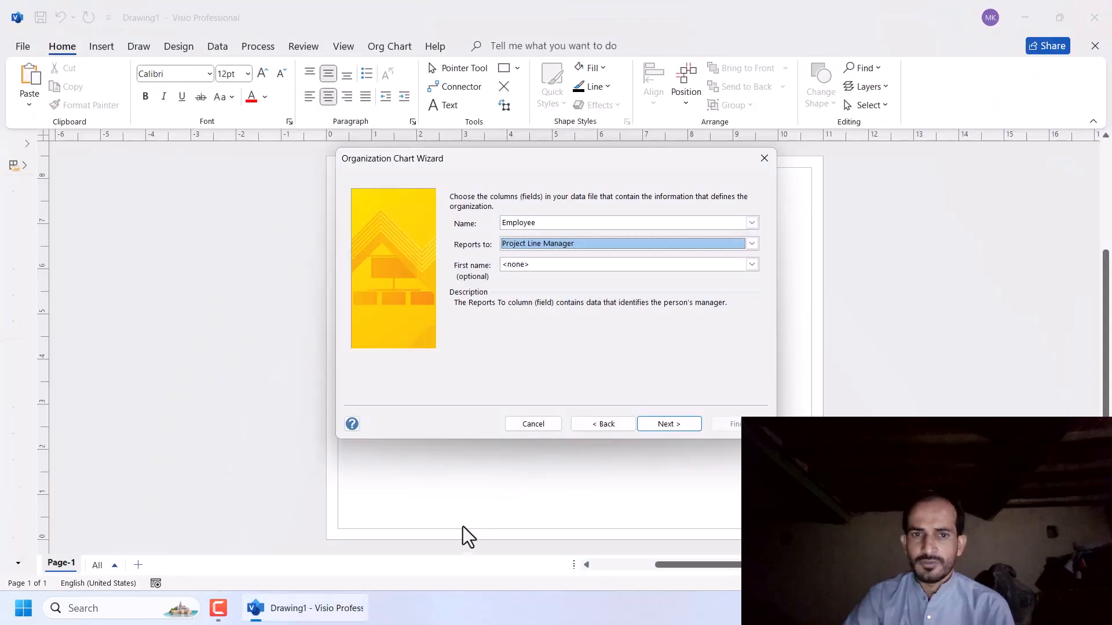
- Keep Employee and Position as both the displayed fields and the shape data fields, and leave pictures out of the chart
{"action": "left_click", "coordinate": [652, 429]}
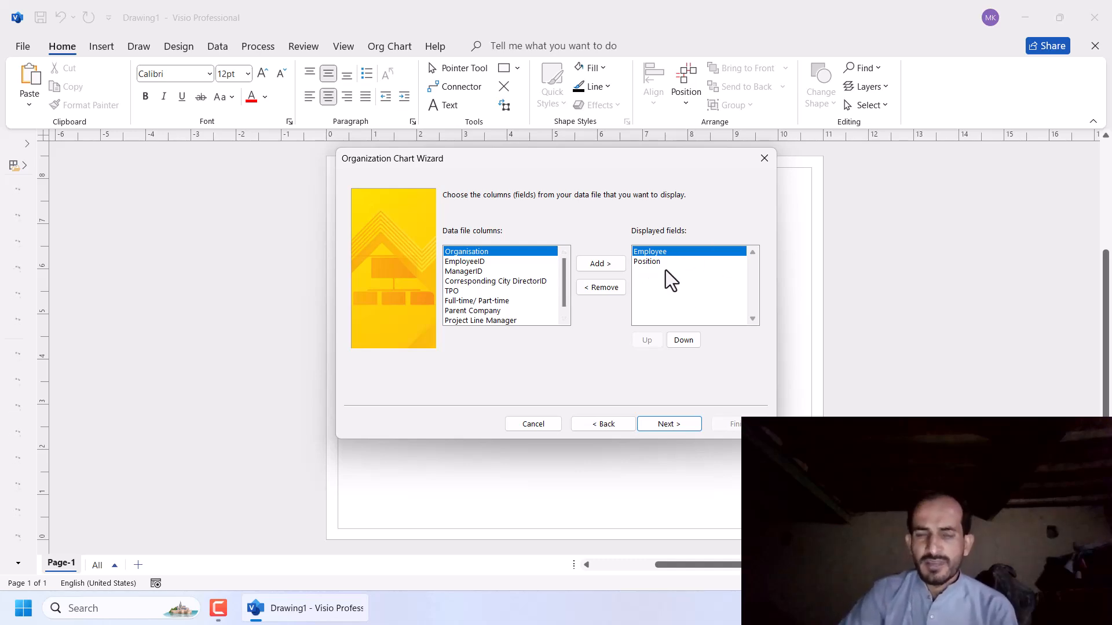
{"action": "left_click", "coordinate": [669, 424]}
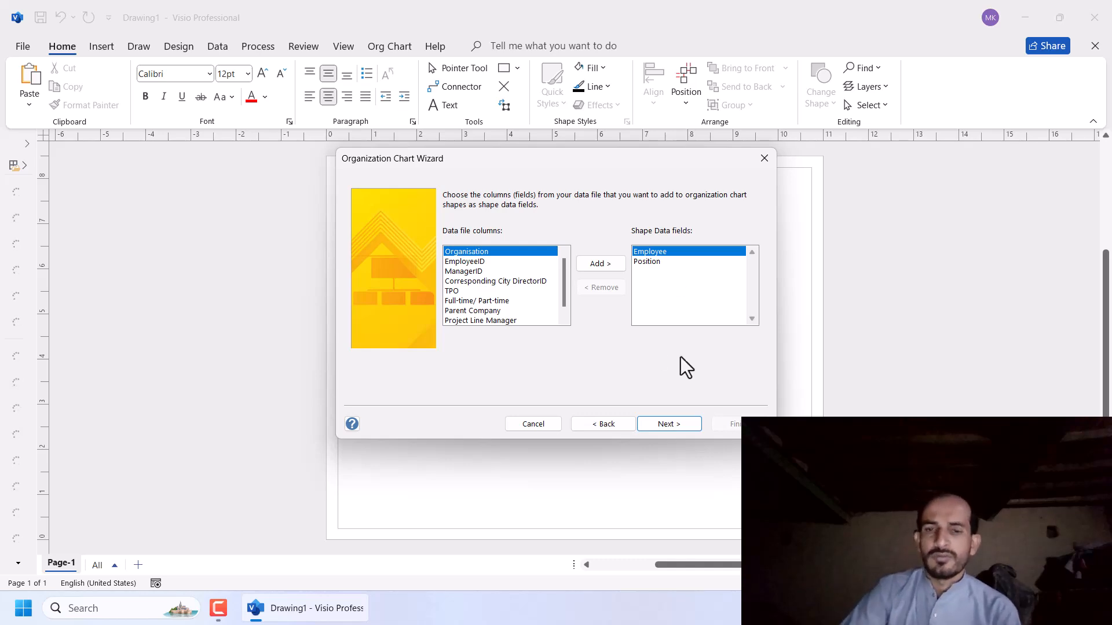
{"action": "left_click", "coordinate": [669, 428]}
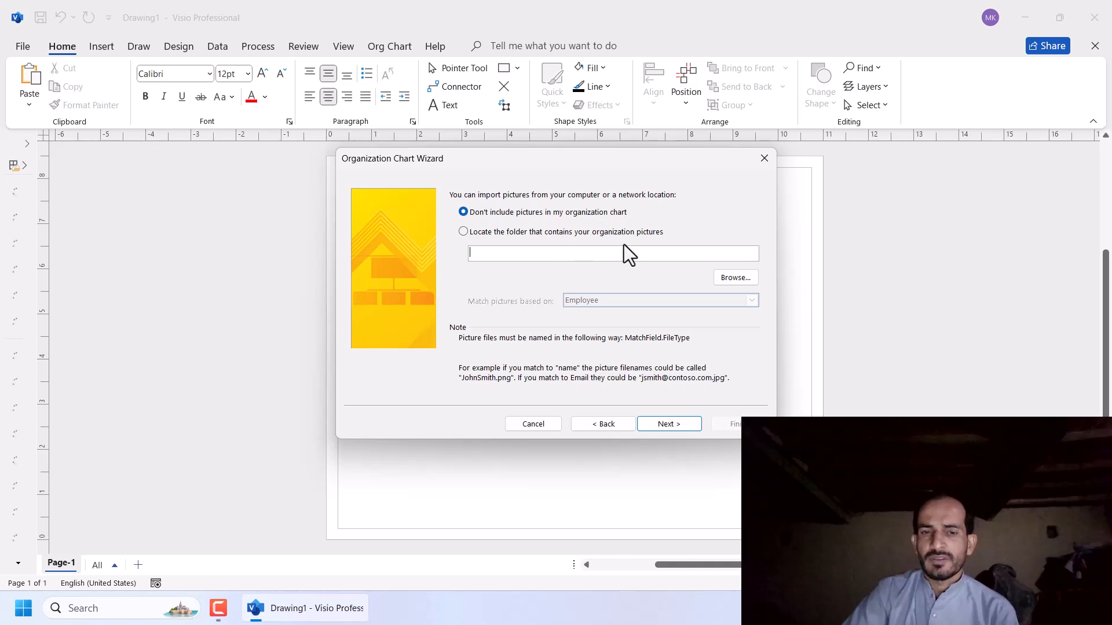
{"action": "left_click", "coordinate": [665, 424]}
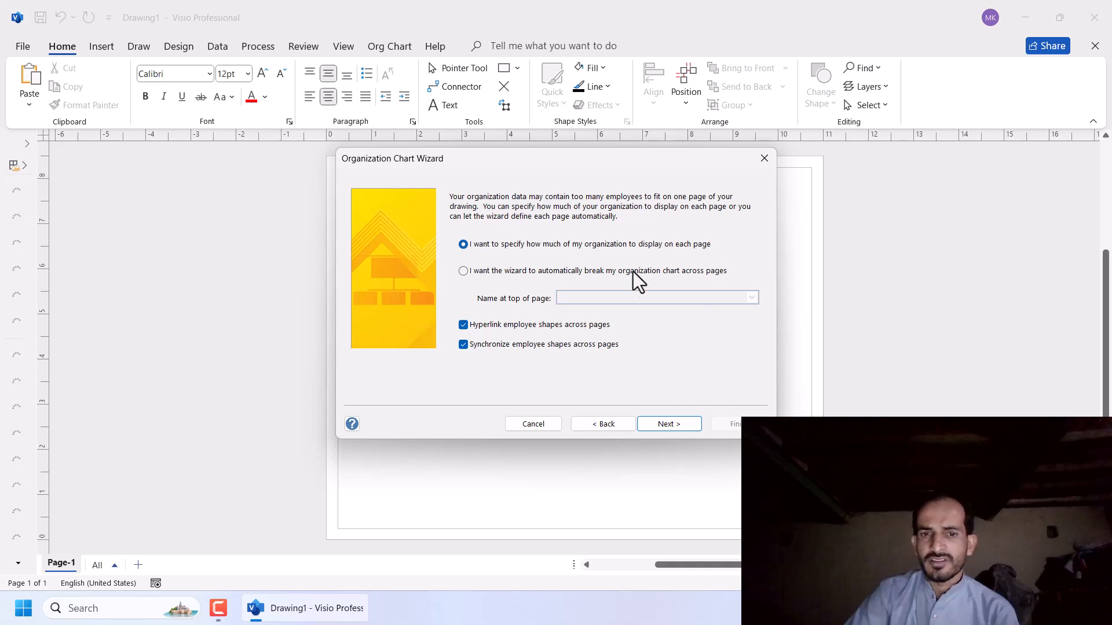
- Specify the page contents manually, keep the single page with all subordinates, and finish the wizard to generate the chart
{"action": "left_click", "coordinate": [669, 424]}
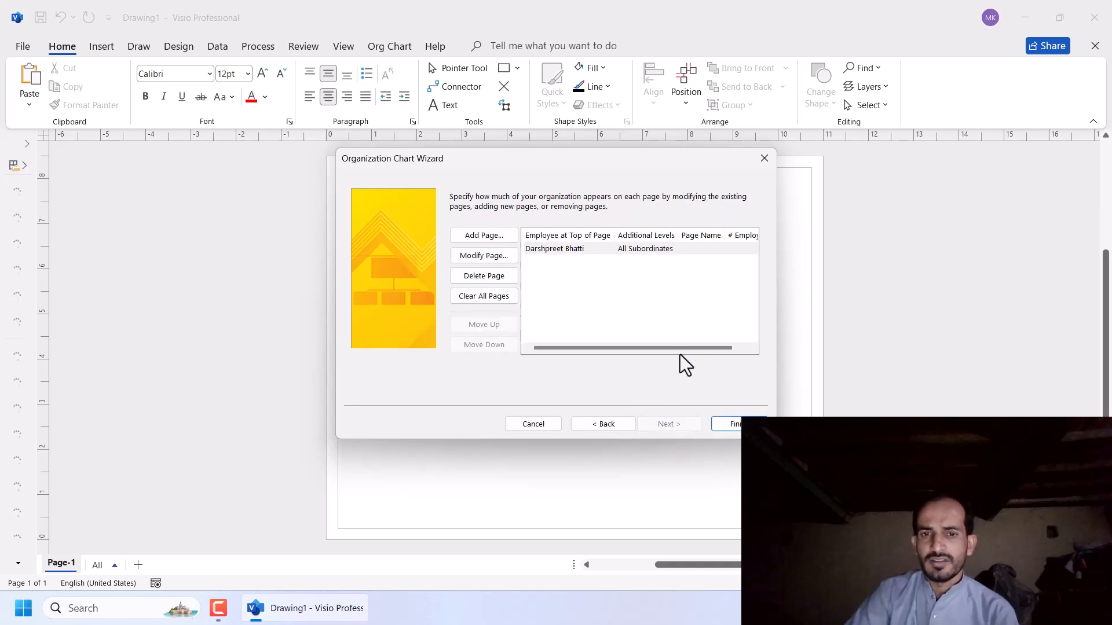
{"action": "mouse_move", "coordinate": [634, 350]}
{"action": "left_mouse_down"}
{"action": "mouse_move", "coordinate": [674, 347]}
{"action": "mouse_move", "coordinate": [622, 348]}
{"action": "left_mouse_up"}
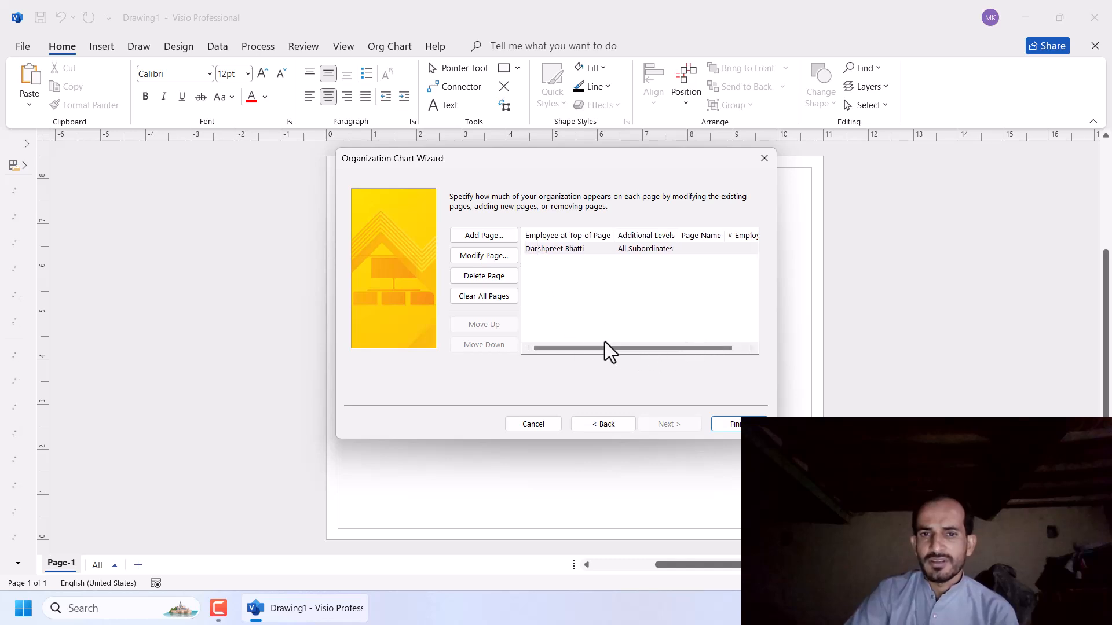
{"action": "left_click_drag", "start_coordinate": [613, 346], "coordinate": [713, 325]}
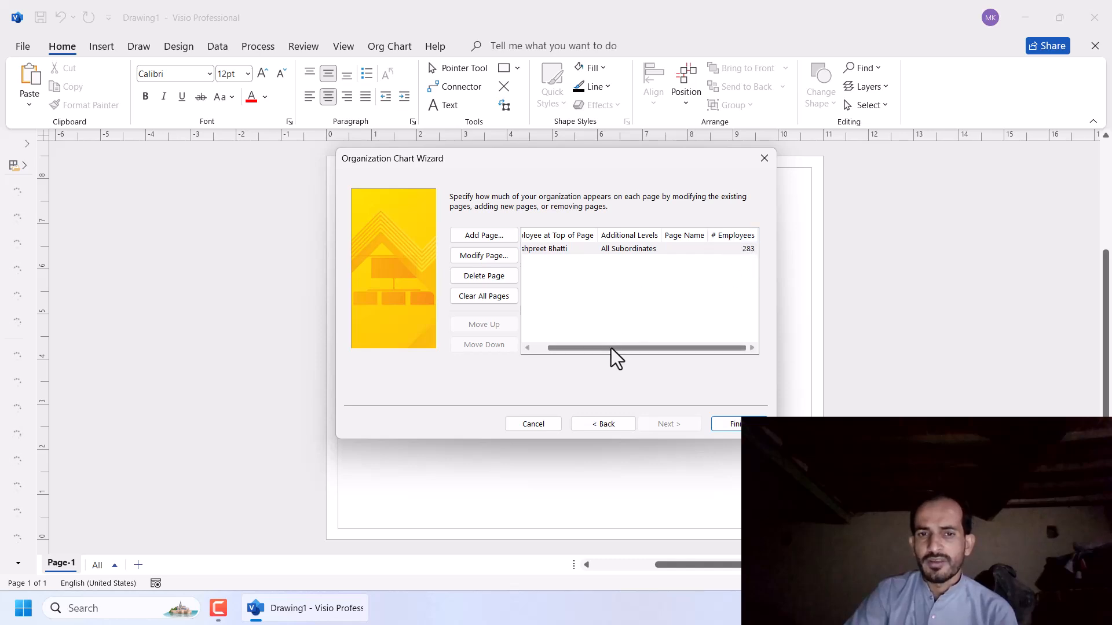
{"action": "left_click_drag", "start_coordinate": [610, 349], "coordinate": [557, 355]}
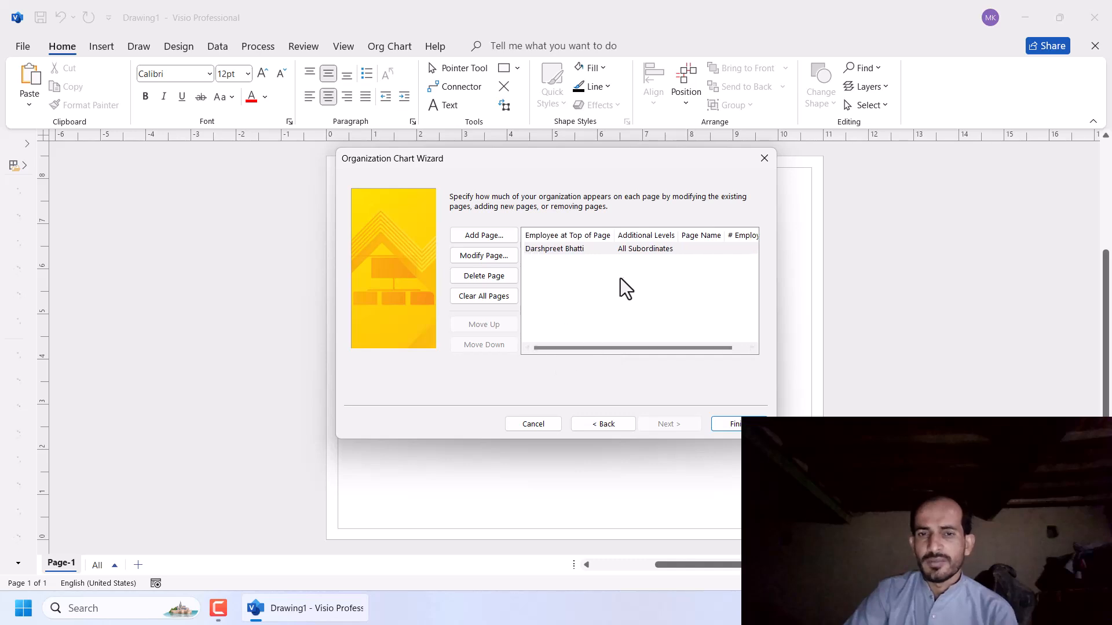
{"action": "left_click", "coordinate": [732, 424]}
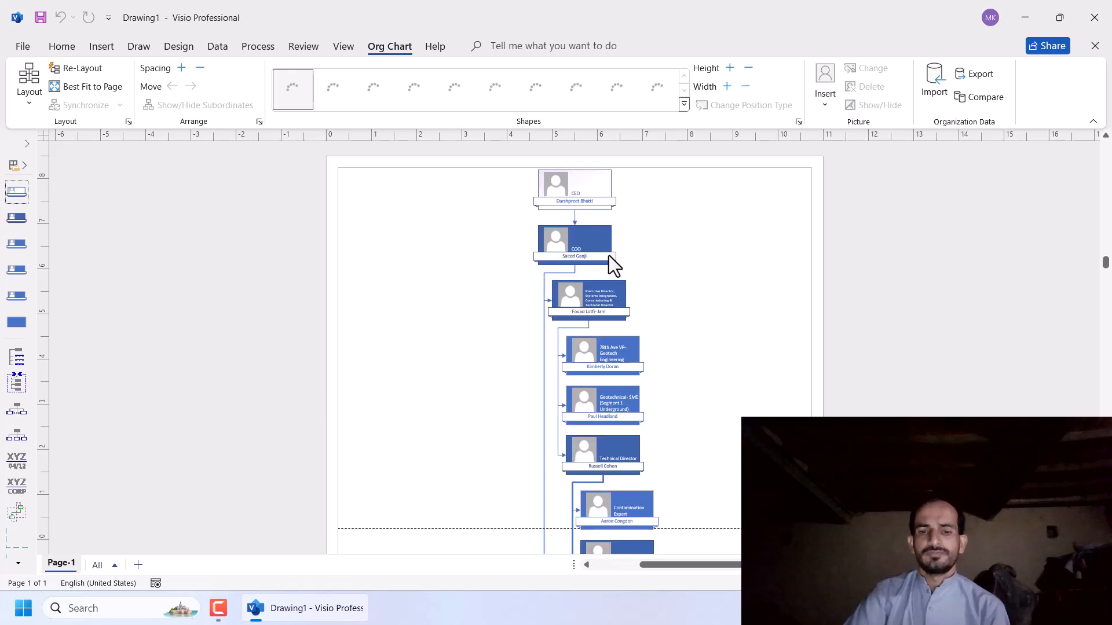
- Examine the generated org chart from the CEO downward through its reporting levels
{"action": "scroll", "coordinate": [691, 252], "scroll_direction": "down", "scroll_amount": 20}
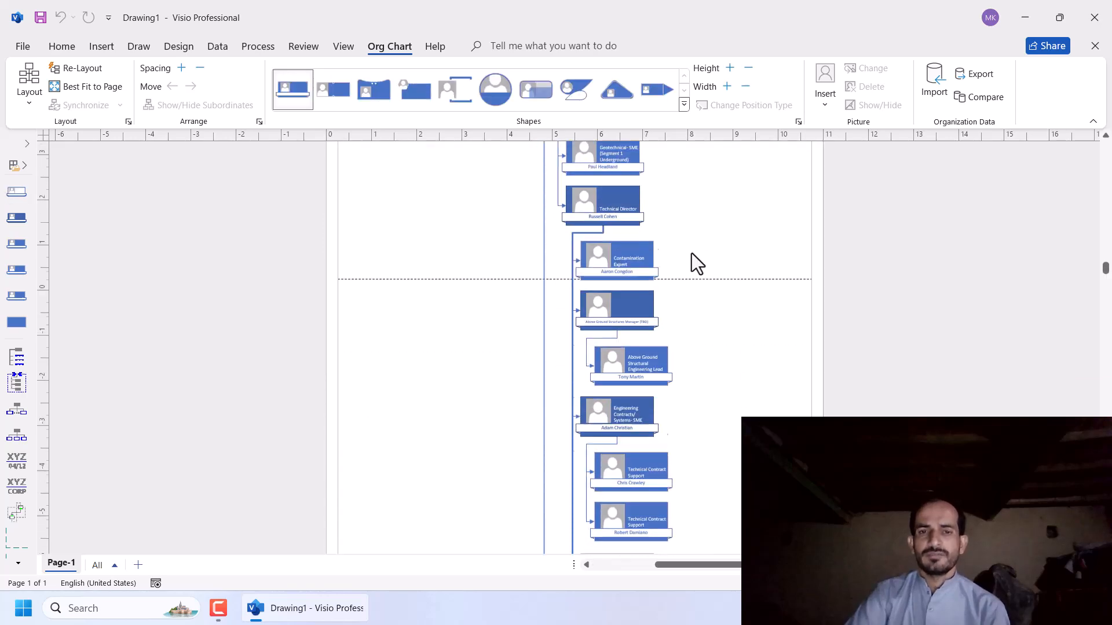
{"action": "scroll", "coordinate": [691, 255], "scroll_direction": "down", "scroll_amount": 20}
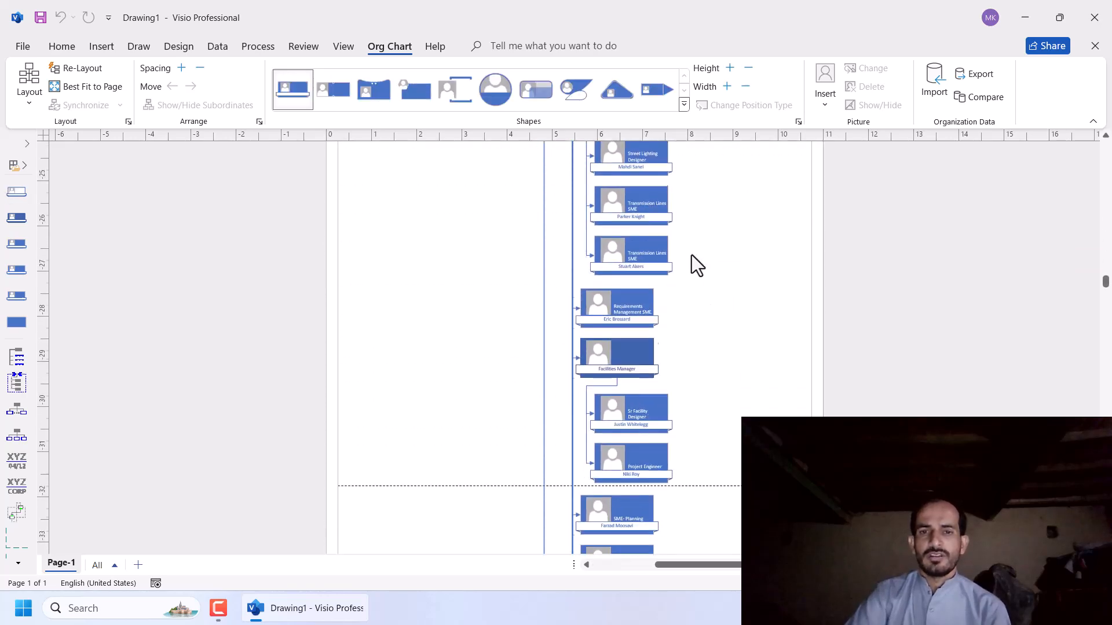
{"action": "scroll", "coordinate": [690, 262], "scroll_direction": "down", "scroll_amount": 20}
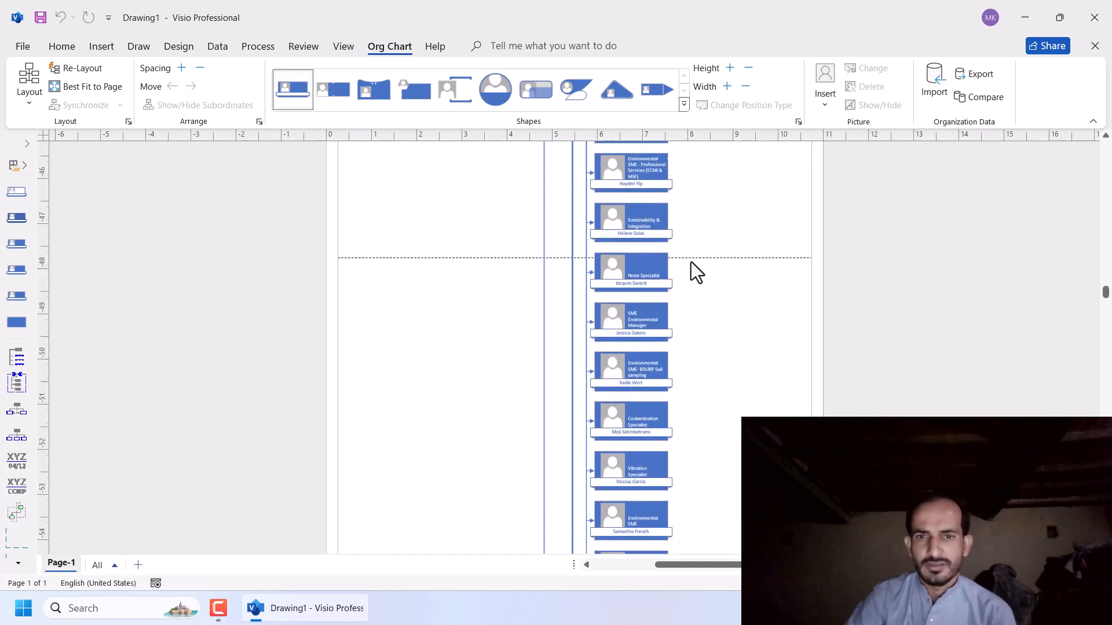
{"action": "scroll", "coordinate": [690, 264], "scroll_direction": "down", "scroll_amount": 20}
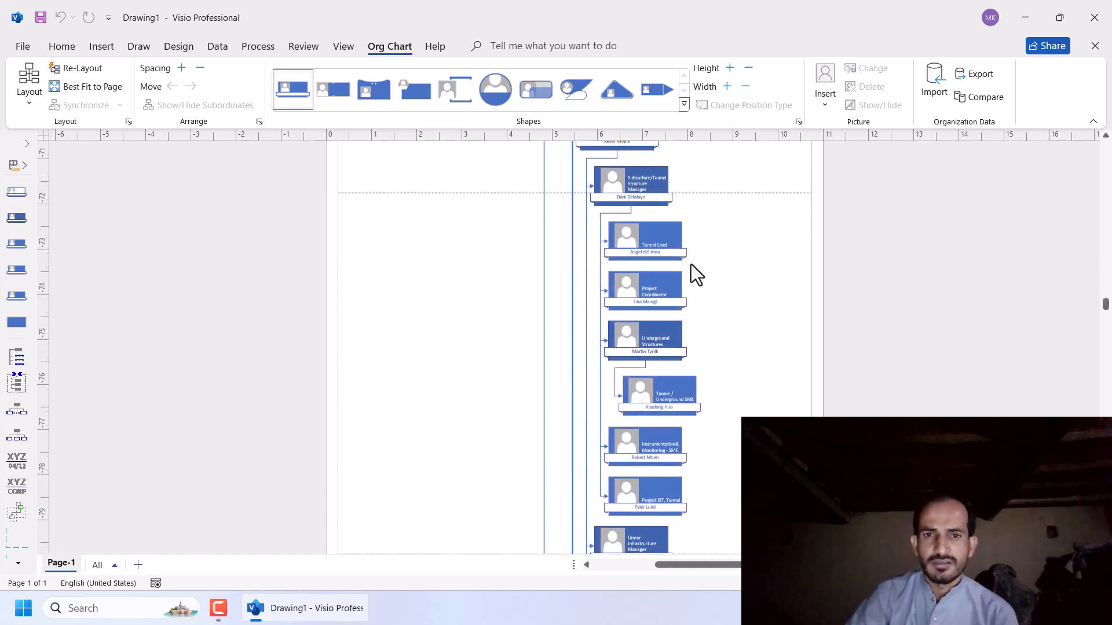
{"action": "scroll", "coordinate": [692, 264], "scroll_direction": "down", "scroll_amount": 20}
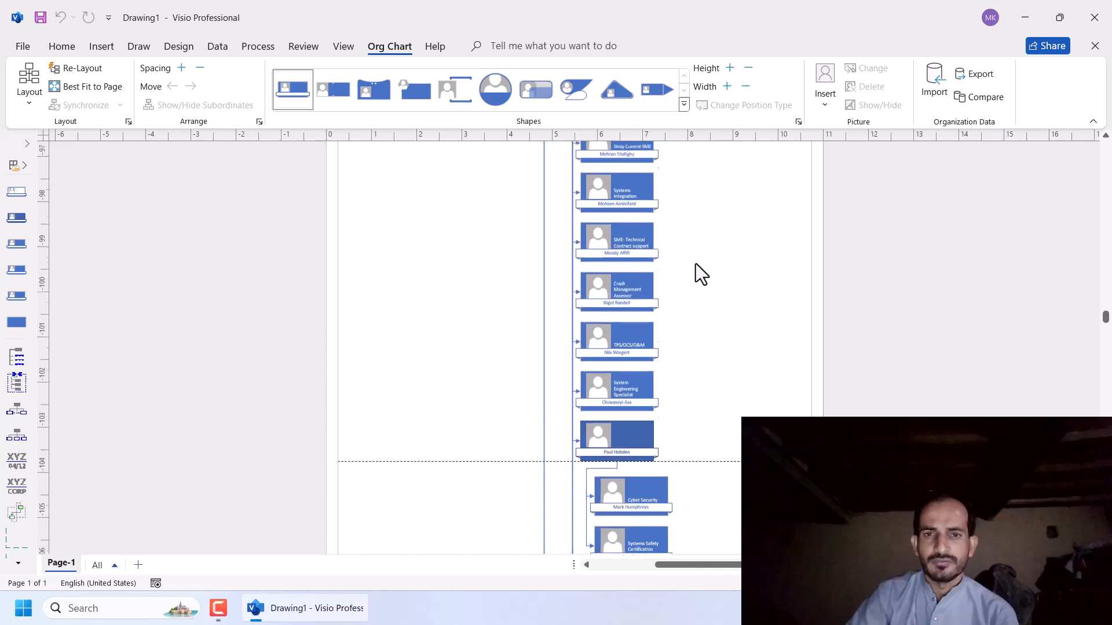
{"action": "scroll", "coordinate": [695, 264], "scroll_direction": "down", "scroll_amount": 20}
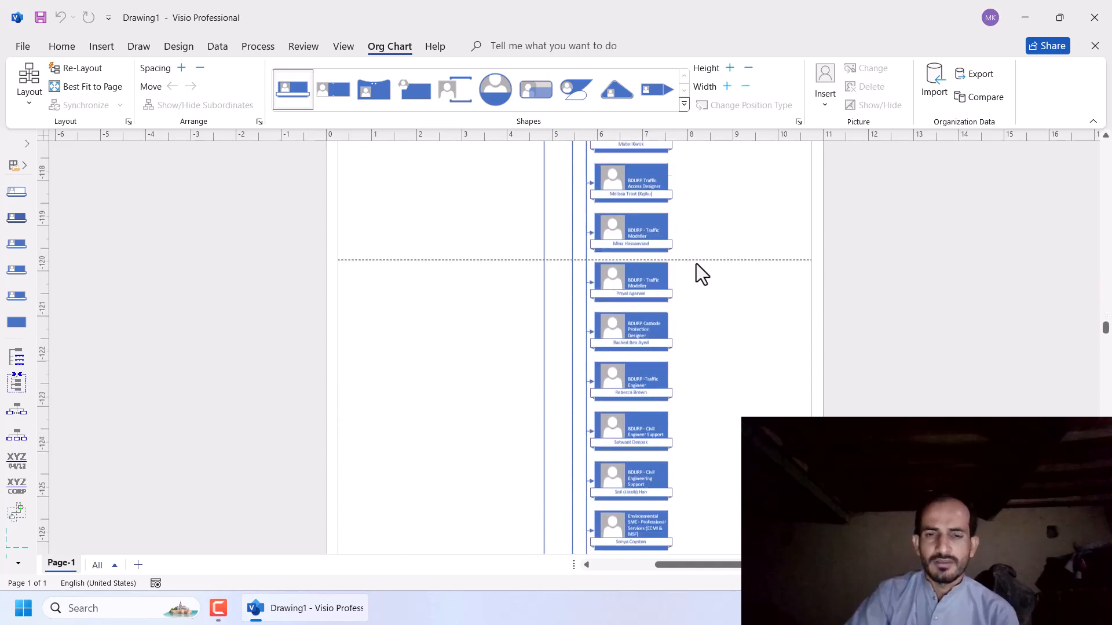
{"action": "scroll", "coordinate": [697, 263], "scroll_direction": "down", "scroll_amount": 20}
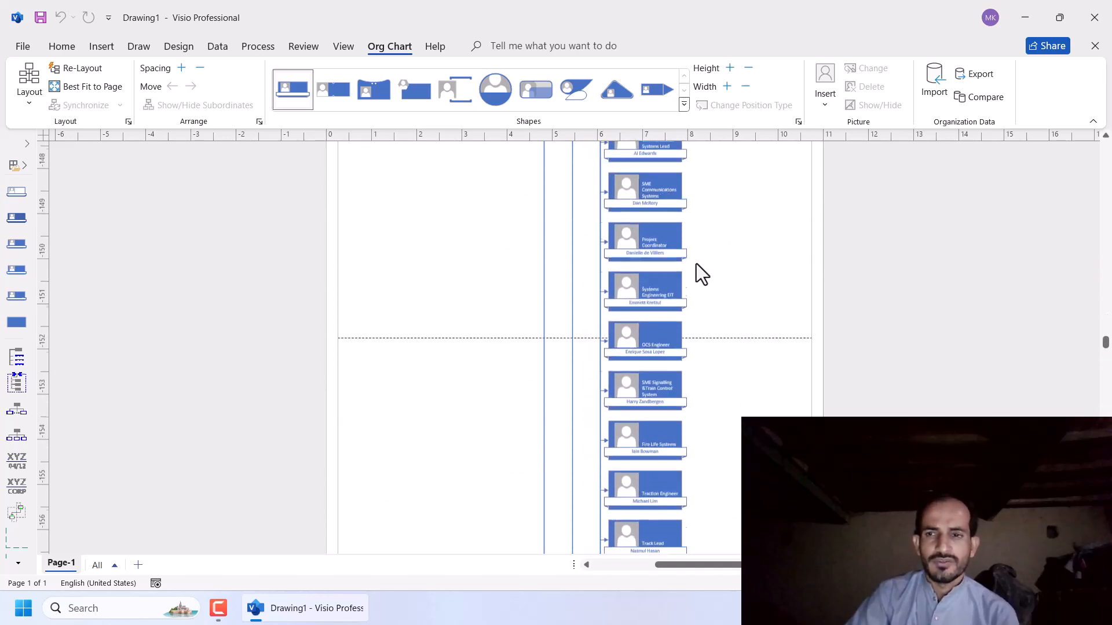
{"action": "scroll", "coordinate": [702, 265], "scroll_direction": "down", "scroll_amount": 20}
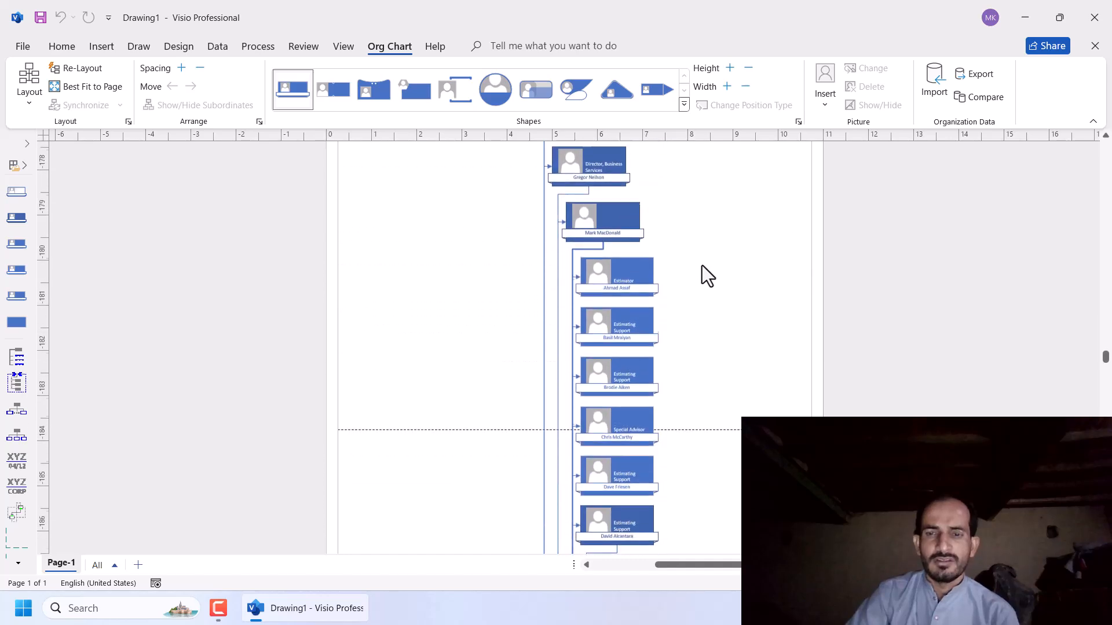
{"action": "scroll", "coordinate": [703, 265], "scroll_direction": "down", "scroll_amount": 8}
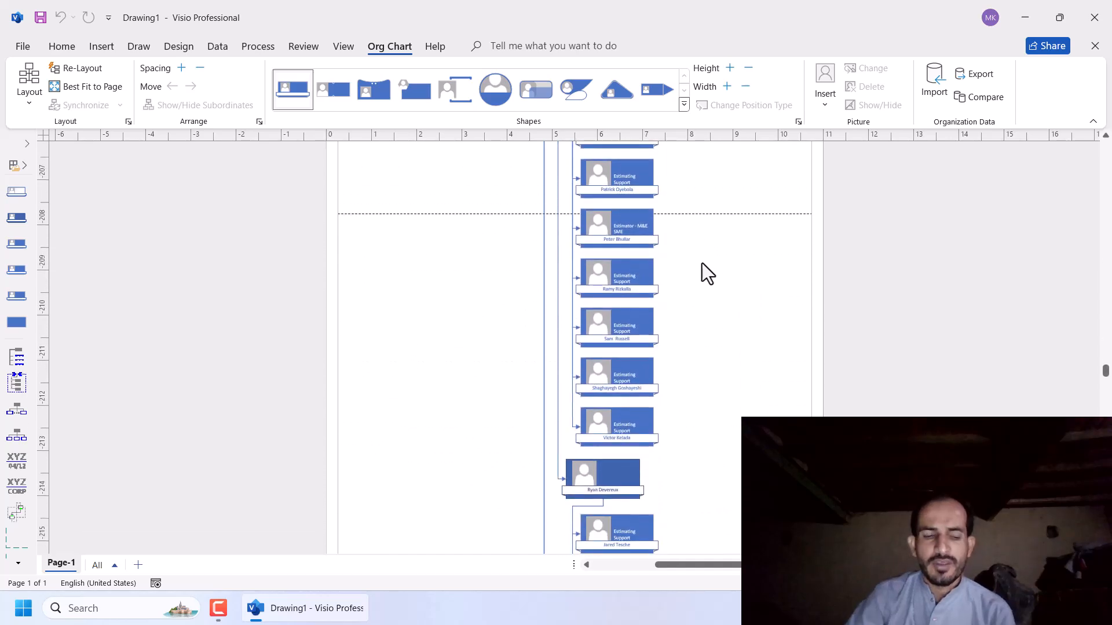
- Check the overall extent and shape of the whole chart, and return to the CEO at its start
{"action": "scroll", "coordinate": [642, 303], "scroll_direction": "down", "scroll_amount": 10}
{"action": "scroll", "coordinate": [641, 303], "scroll_direction": "down", "scroll_amount": 3}
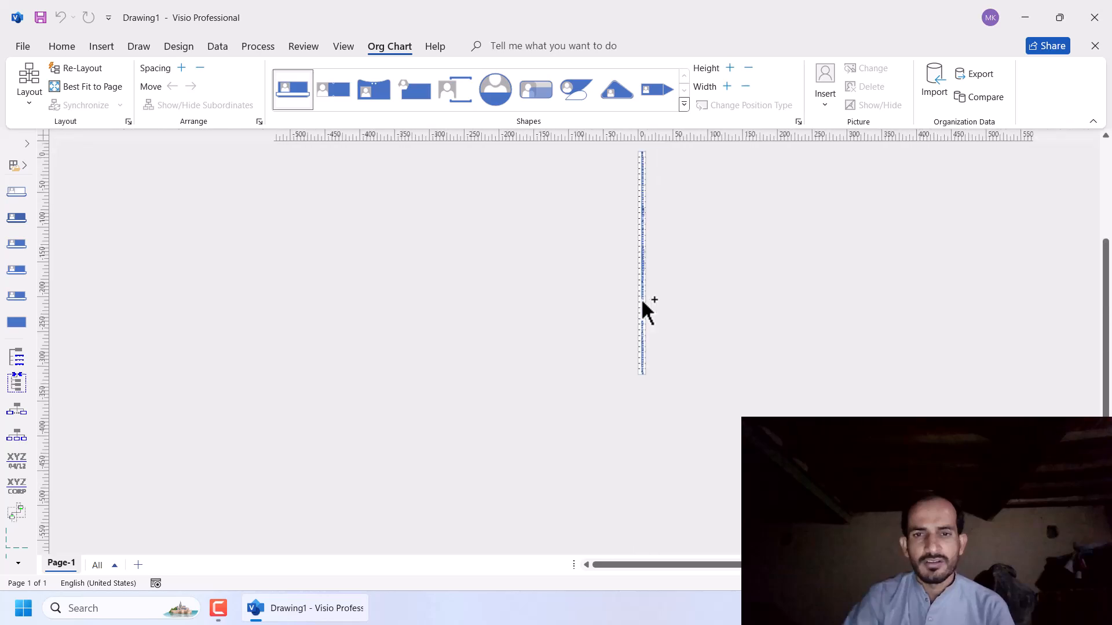
{"action": "scroll", "coordinate": [643, 307], "scroll_direction": "up", "scroll_amount": 4}
{"action": "scroll", "coordinate": [644, 307], "scroll_direction": "down", "scroll_amount": 5}
{"action": "scroll", "coordinate": [643, 308], "scroll_direction": "down", "scroll_amount": 5}
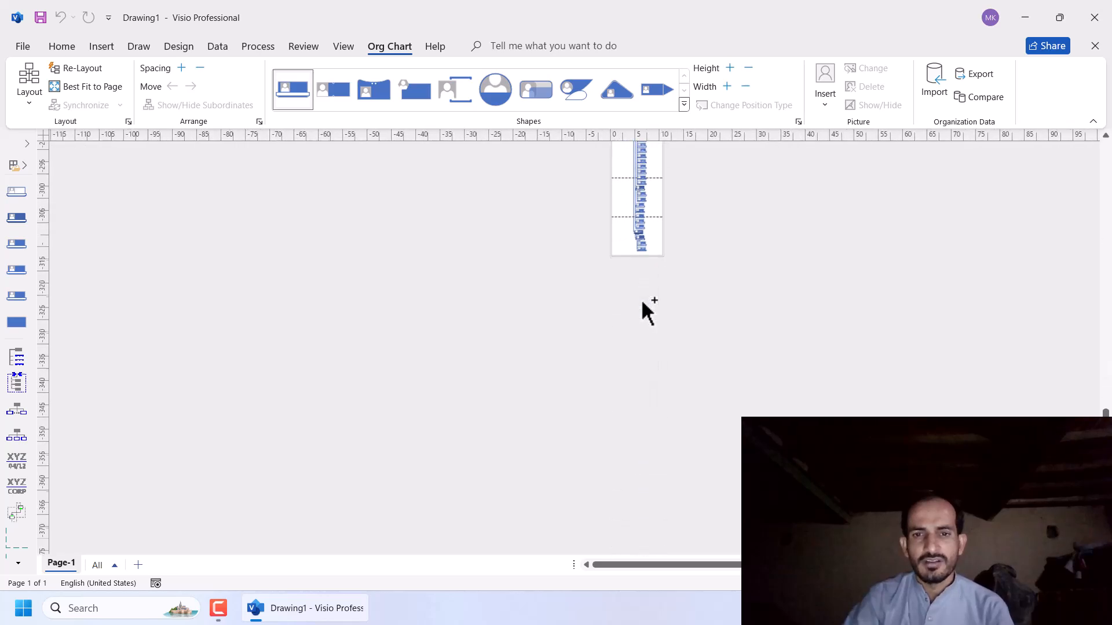
{"action": "scroll", "coordinate": [642, 307], "scroll_direction": "up", "scroll_amount": 20}
{"action": "scroll", "coordinate": [643, 308], "scroll_direction": "up", "scroll_amount": 5}
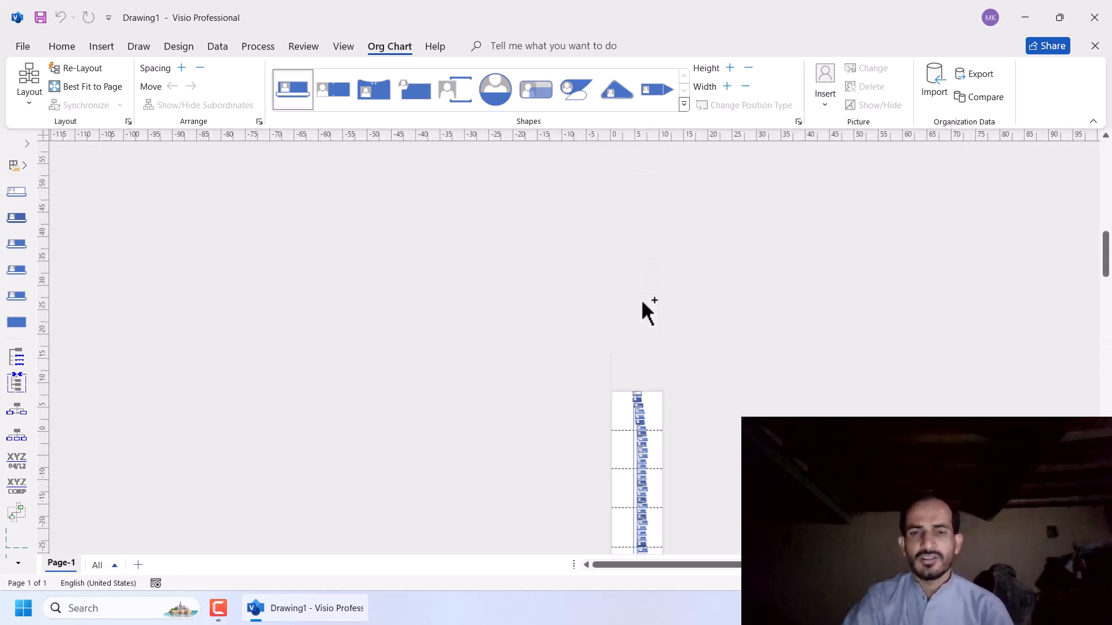
{"action": "scroll", "coordinate": [643, 308], "scroll_direction": "down", "scroll_amount": 1}
{"action": "scroll", "coordinate": [643, 310], "scroll_direction": "up", "scroll_amount": 5}
{"action": "scroll", "coordinate": [645, 312], "scroll_direction": "down", "scroll_amount": 5}
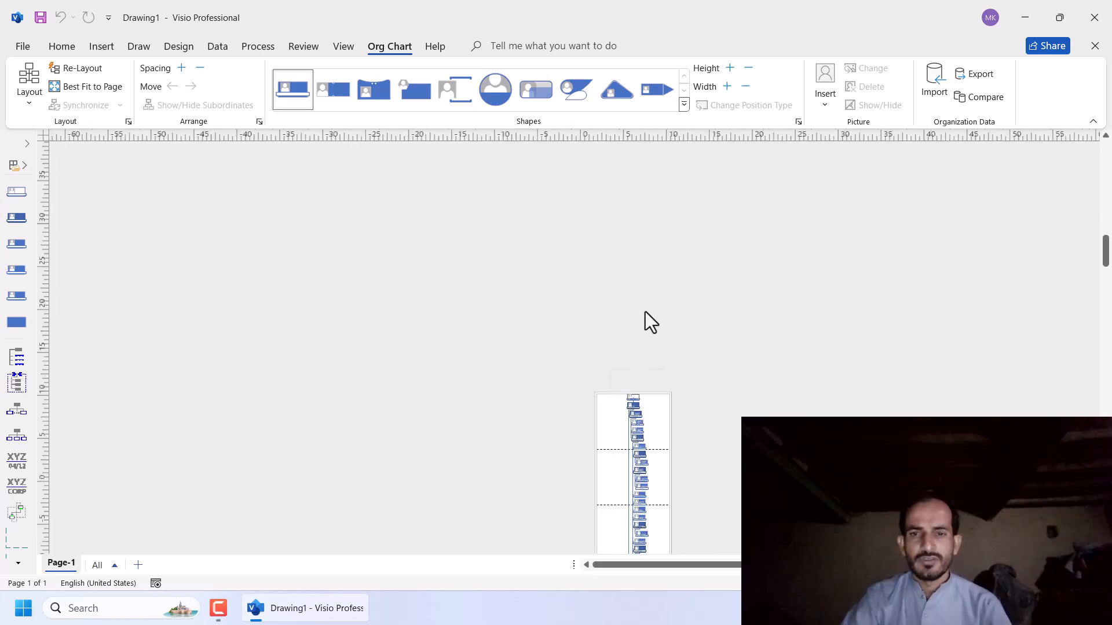
{"action": "scroll", "coordinate": [645, 312], "scroll_direction": "down", "scroll_amount": 3}
{"action": "scroll", "coordinate": [653, 295], "scroll_direction": "up", "scroll_amount": 6}
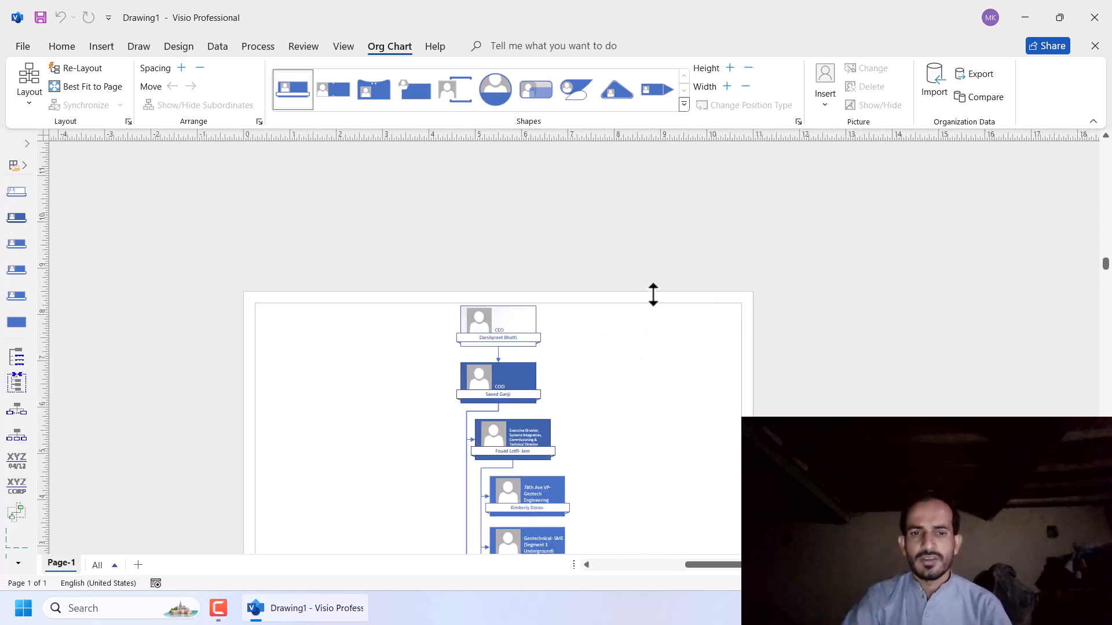
{"action": "scroll", "coordinate": [652, 297], "scroll_direction": "down", "scroll_amount": 4}
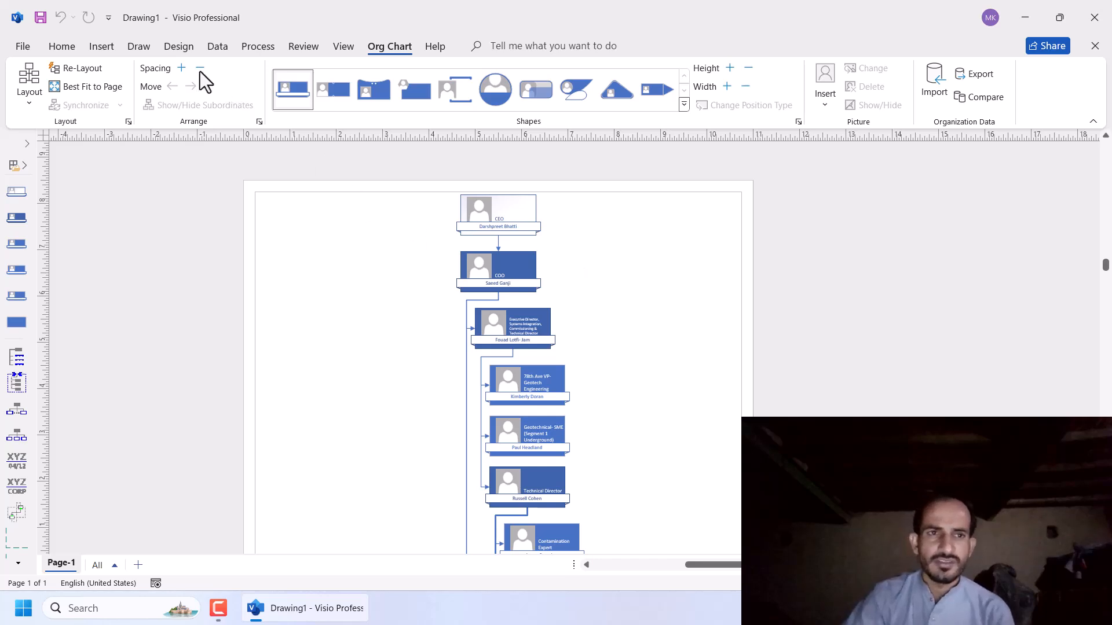
- Re-lay out the page with the top-to-bottom Hierarchy layout
{"action": "left_click", "coordinate": [181, 48]}
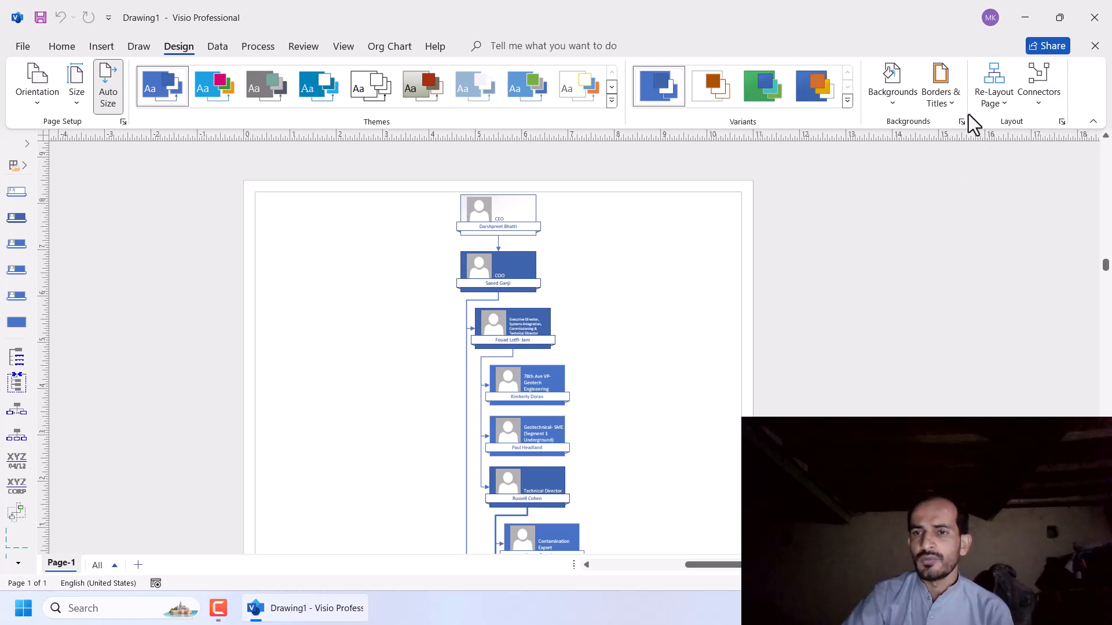
{"action": "left_click", "coordinate": [996, 104]}
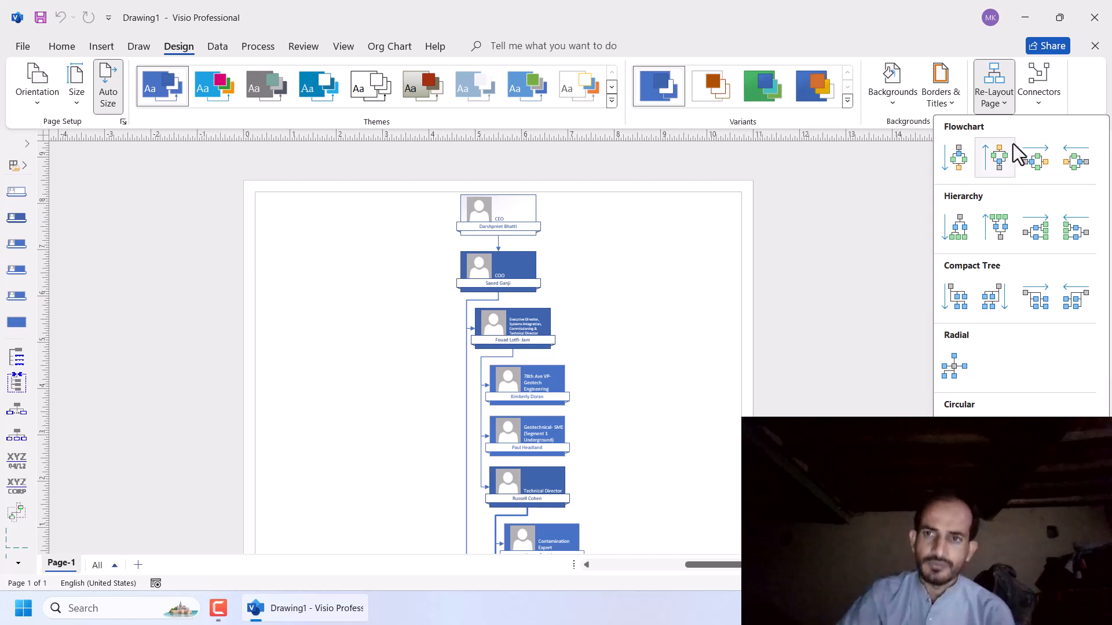
{"action": "left_click", "coordinate": [953, 231]}
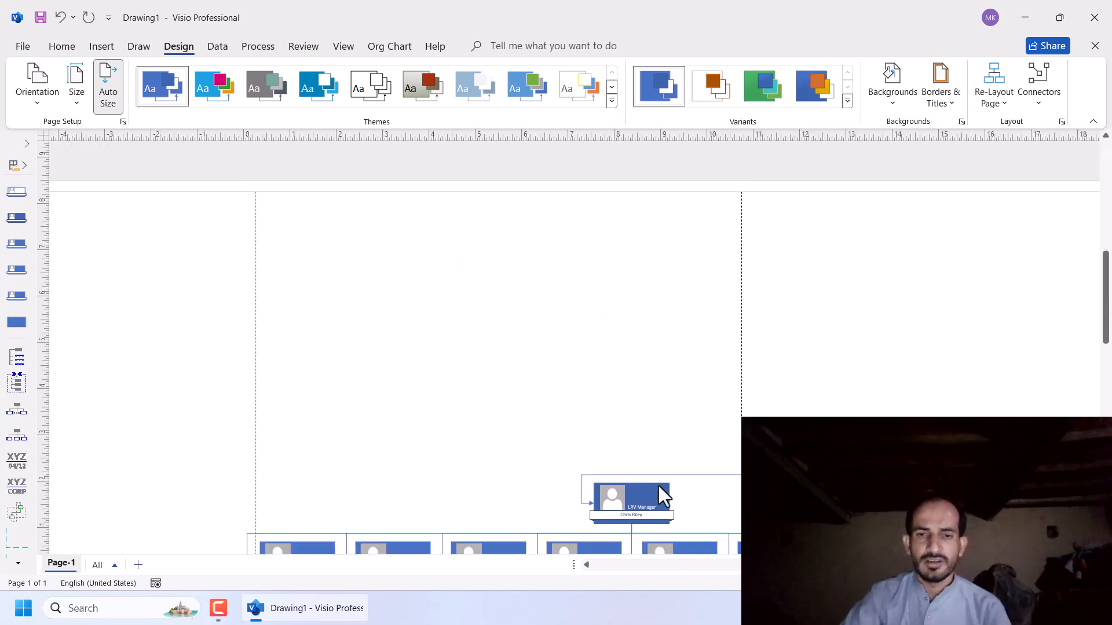
- Examine the re-laid chart across its full width and locate the CEO and COO shapes
{"action": "scroll", "coordinate": [472, 401], "scroll_direction": "down", "scroll_amount": 8}
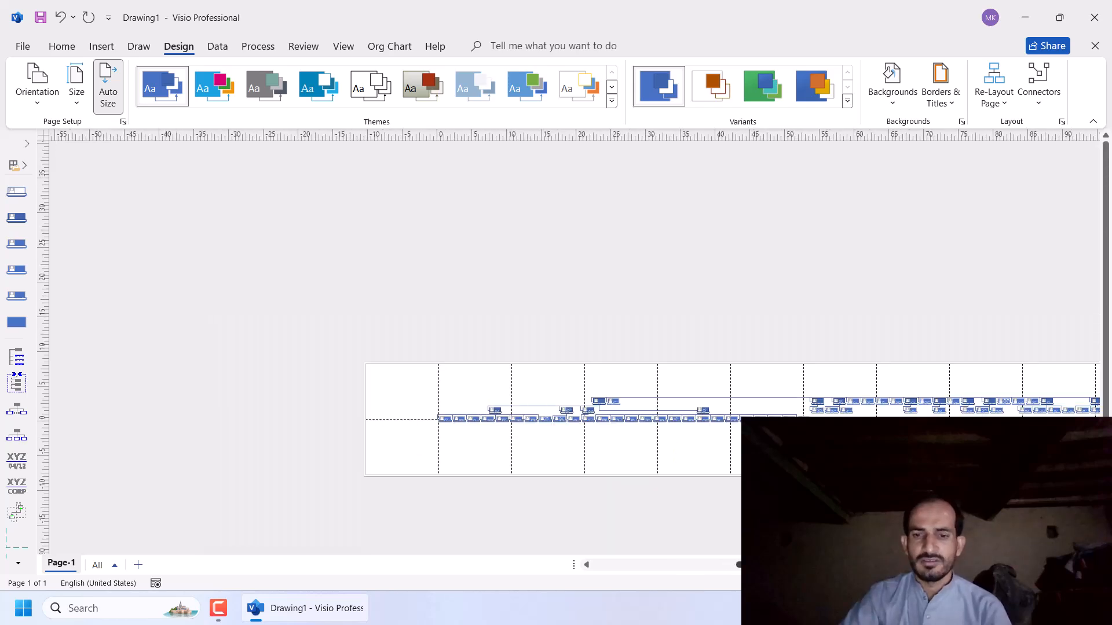
{"action": "left_click_drag", "start_coordinate": [802, 565], "coordinate": [908, 564]}
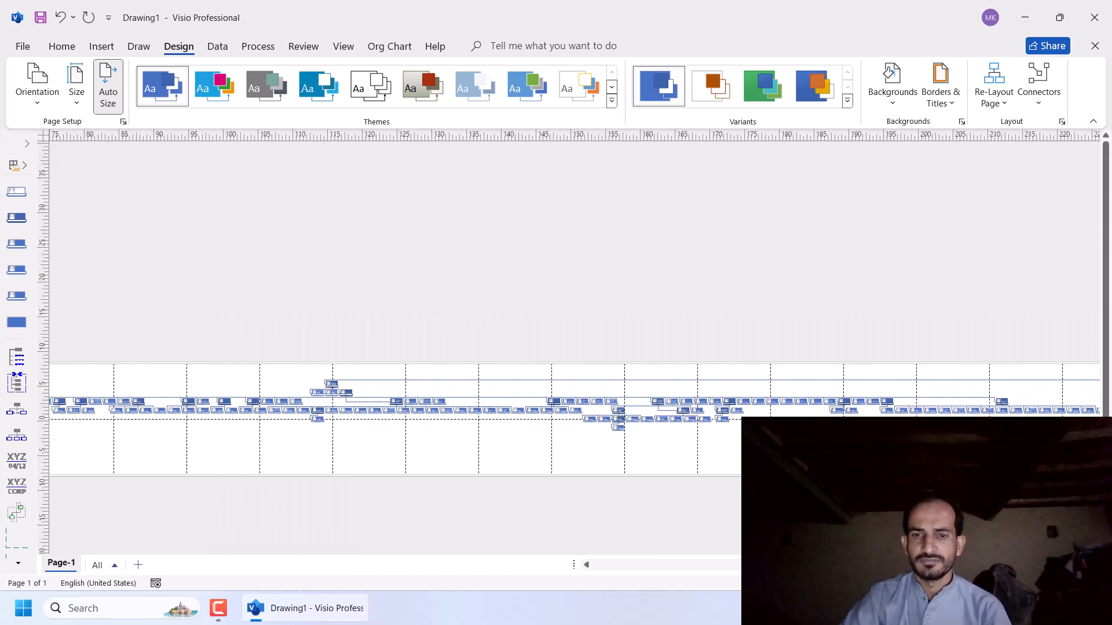
{"action": "scroll", "coordinate": [675, 384], "scroll_direction": "up", "scroll_amount": 5}
{"action": "scroll", "coordinate": [675, 384], "scroll_direction": "down", "scroll_amount": 7}
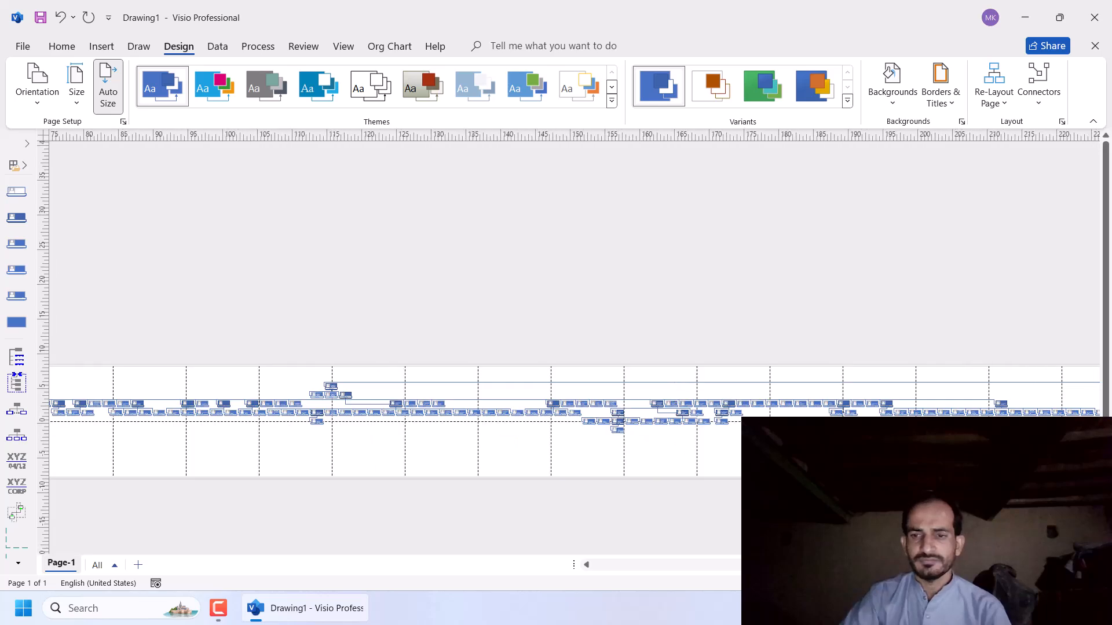
{"action": "left_click_drag", "start_coordinate": [908, 565], "coordinate": [995, 565]}
{"action": "scroll", "coordinate": [579, 333], "scroll_direction": "up", "scroll_amount": 5}
{"action": "scroll", "coordinate": [581, 333], "scroll_direction": "down", "scroll_amount": 3}
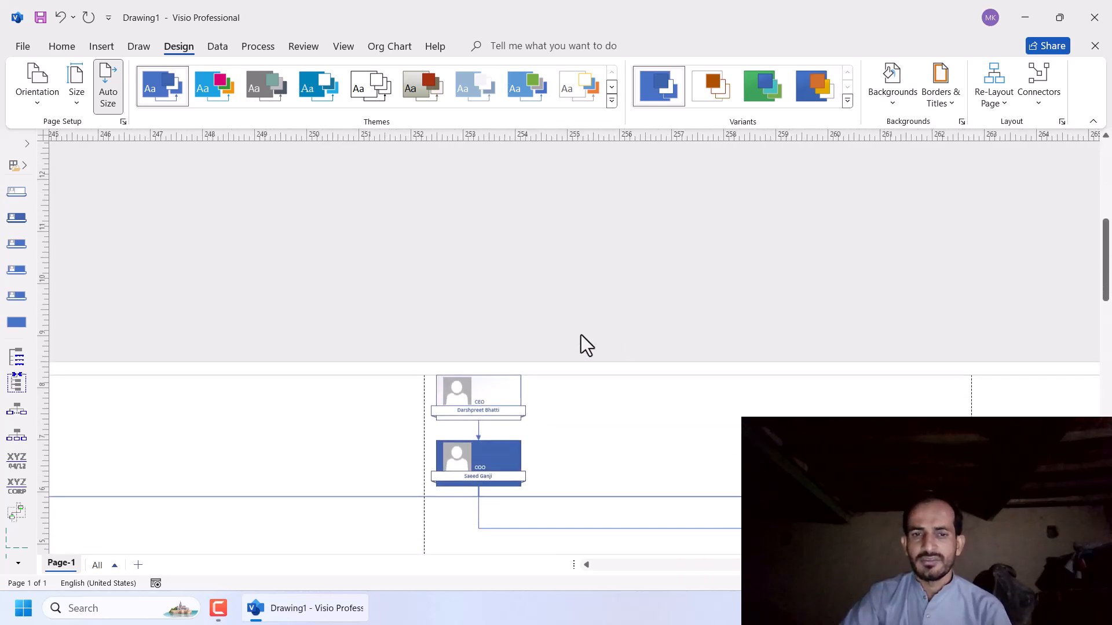
- Hide the page breaks in the drawing
{"action": "left_click", "coordinate": [341, 46]}
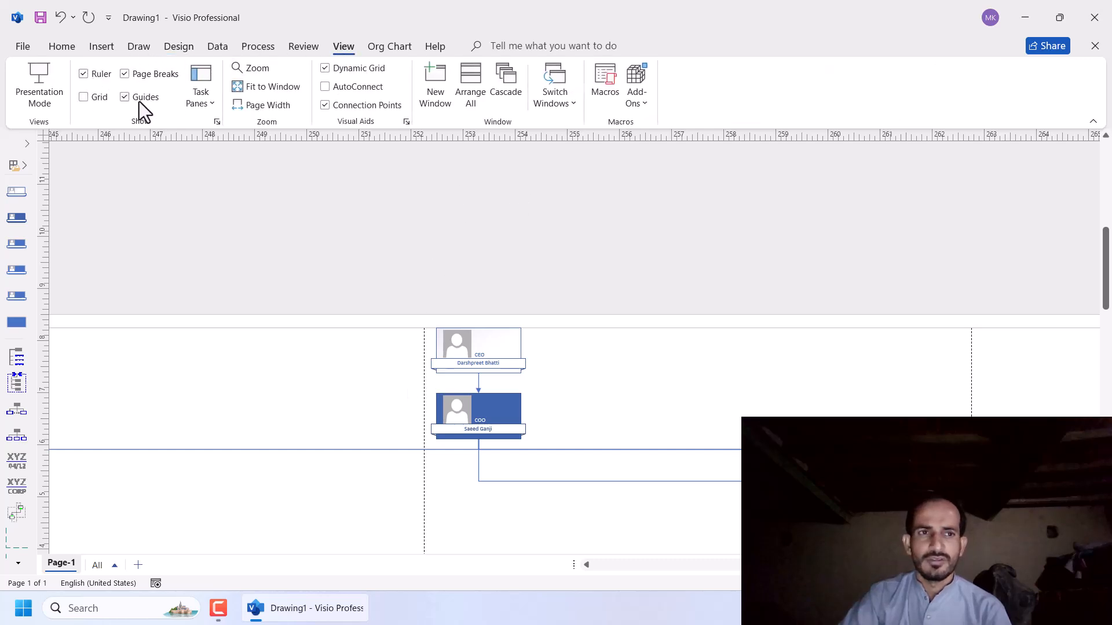
{"action": "left_click", "coordinate": [146, 74]}
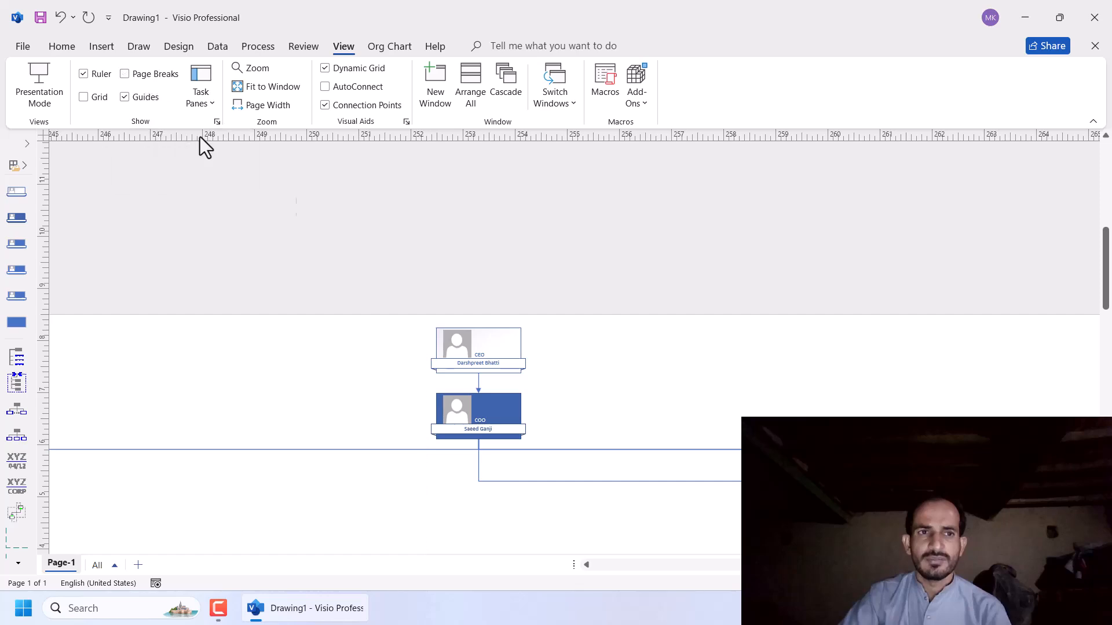
- Inspect the CEO and COO shapes at the start of the hierarchy up close, selecting each in turn
{"action": "scroll", "coordinate": [538, 270], "scroll_direction": "down", "scroll_amount": 3, "text": "ctrl"}
{"action": "scroll", "coordinate": [516, 276], "scroll_direction": "up", "scroll_amount": 3, "text": "ctrl"}
{"action": "scroll", "coordinate": [515, 276], "scroll_direction": "down", "scroll_amount": 3, "text": "ctrl"}
{"action": "scroll", "coordinate": [515, 275], "scroll_direction": "up", "scroll_amount": 3, "text": "ctrl"}
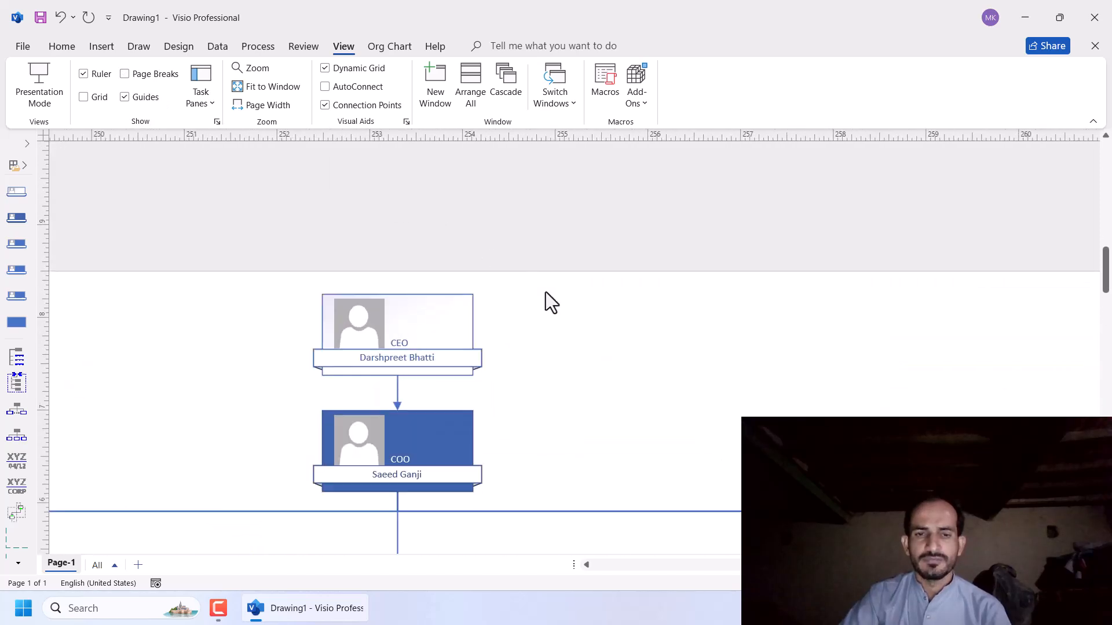
{"action": "scroll", "coordinate": [634, 275], "scroll_direction": "down", "scroll_amount": 1}
{"action": "left_click", "coordinate": [432, 298]}
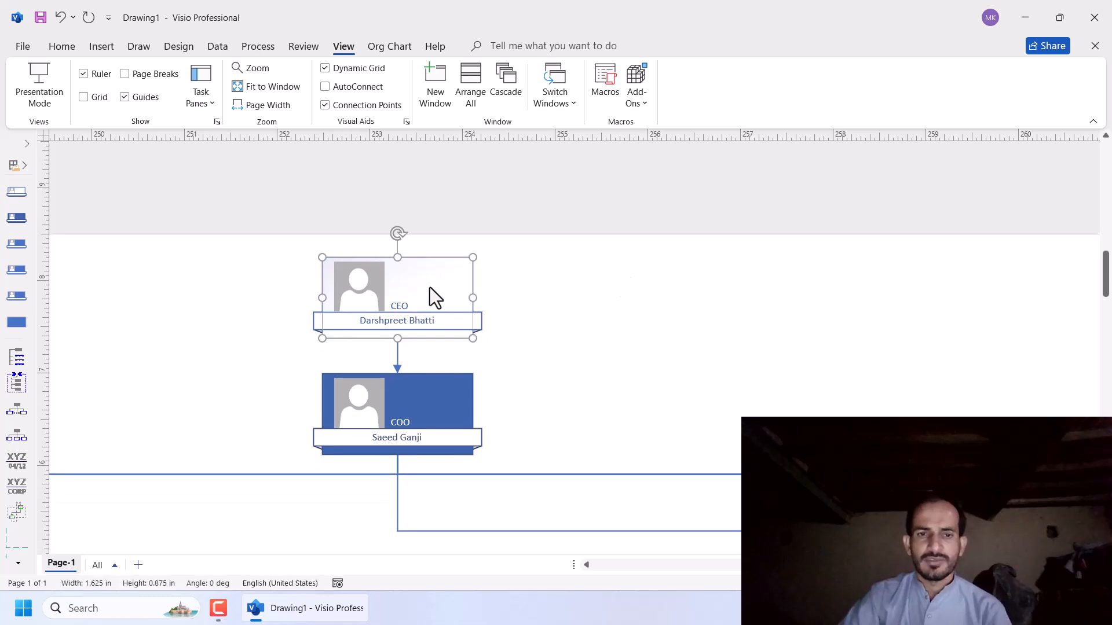
{"action": "scroll", "coordinate": [430, 288], "scroll_direction": "down", "scroll_amount": 2}
{"action": "left_click", "coordinate": [439, 319]}
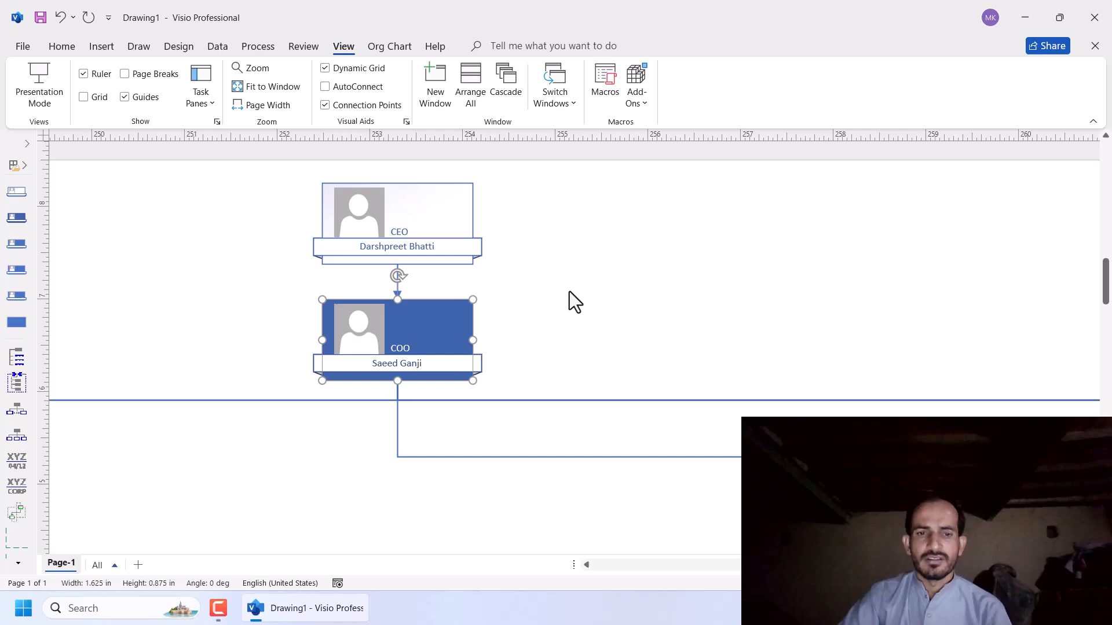
- Review the levels below the COO and the chart's full extent, and return to the CEO and COO area
{"action": "scroll", "coordinate": [568, 290], "scroll_direction": "down", "scroll_amount": 5}
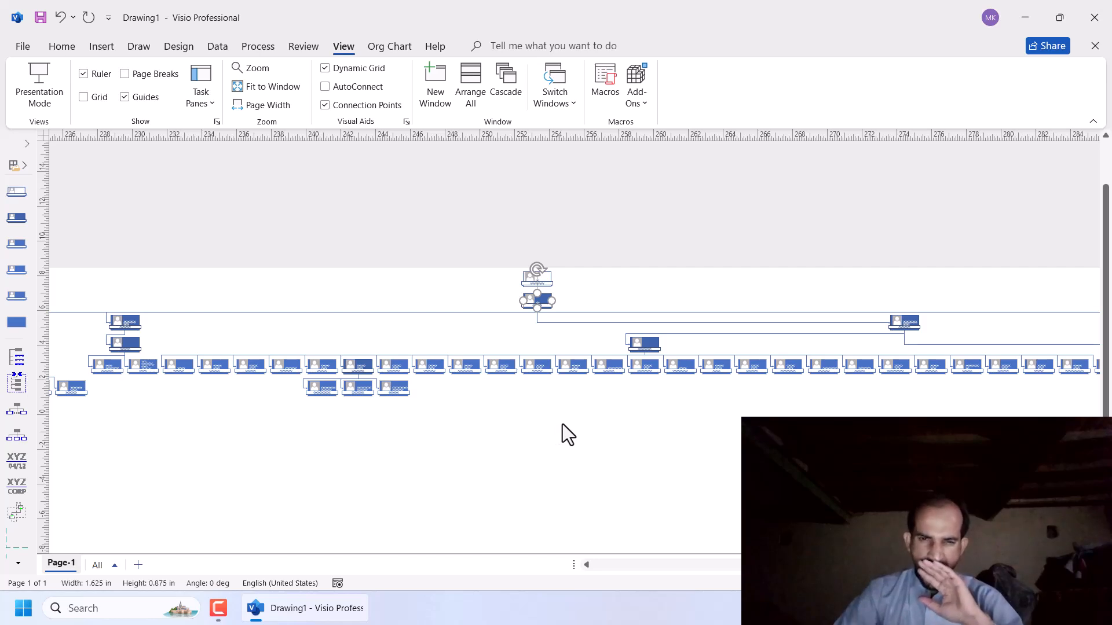
{"action": "left_click", "coordinate": [580, 422]}
{"action": "scroll", "coordinate": [578, 440], "scroll_direction": "down", "scroll_amount": 3}
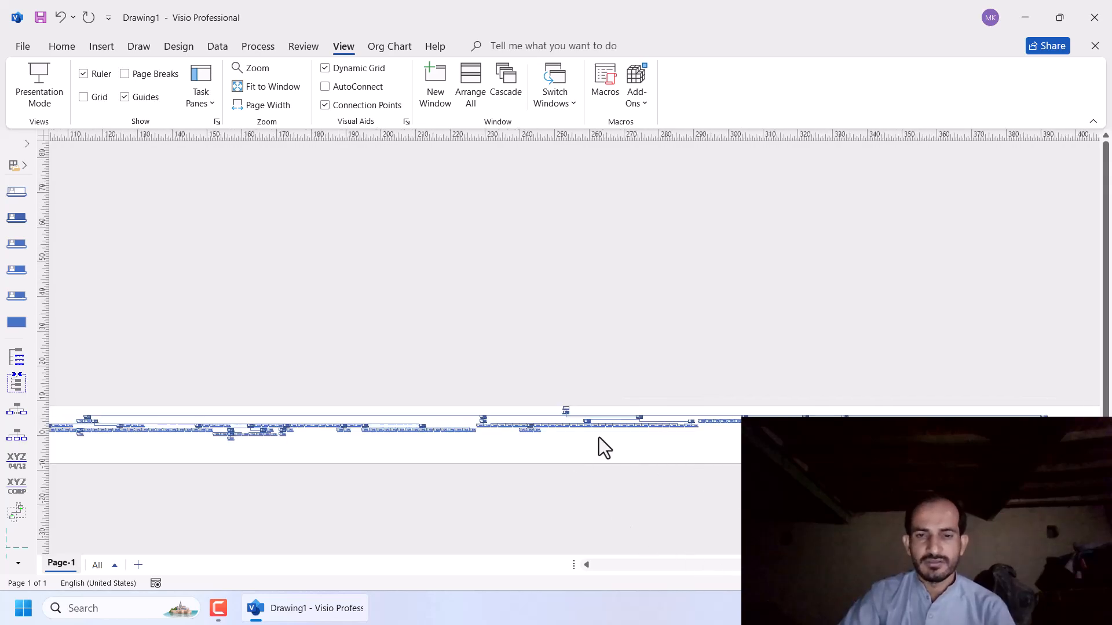
{"action": "scroll", "coordinate": [631, 449], "scroll_direction": "up", "scroll_amount": 5}
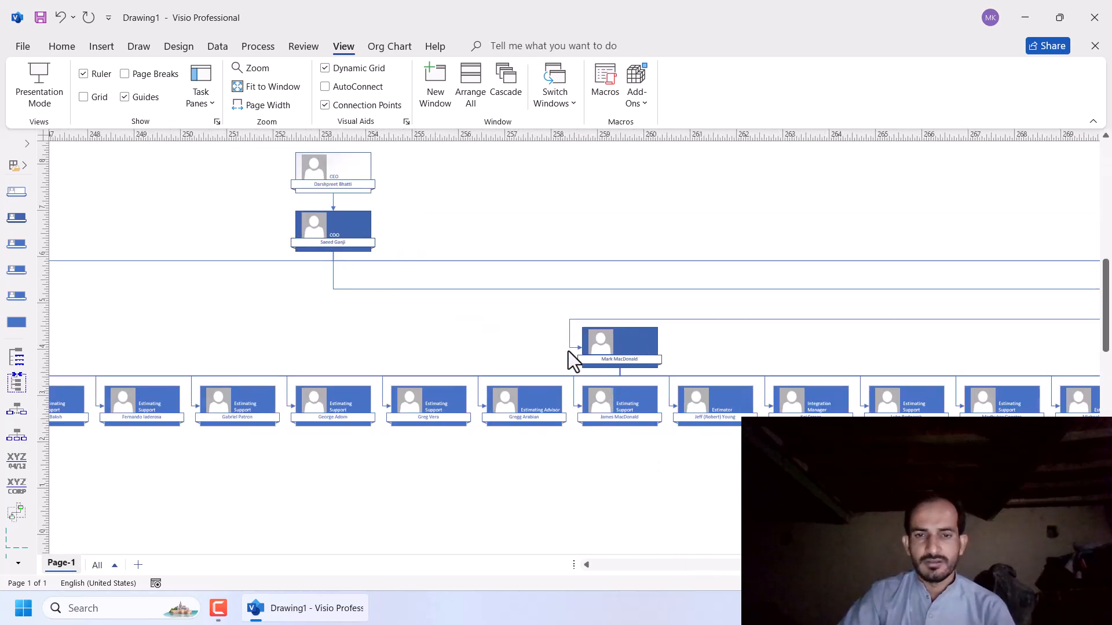
{"action": "scroll", "coordinate": [567, 349], "scroll_direction": "down", "scroll_amount": 4}
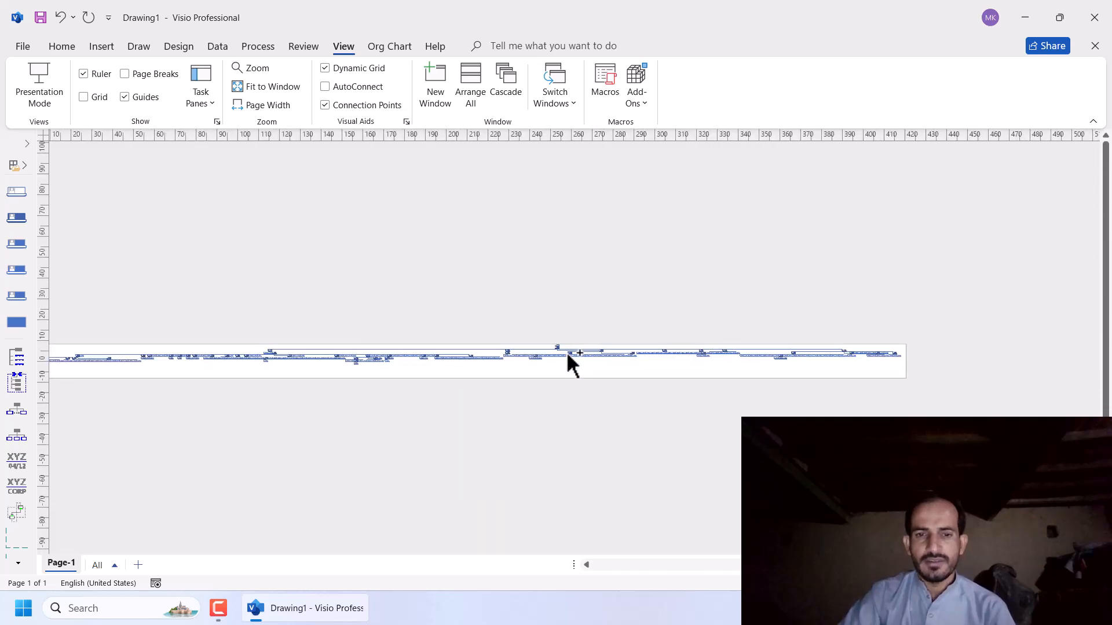
{"action": "scroll", "coordinate": [567, 353], "scroll_direction": "up", "scroll_amount": 4}
{"action": "scroll", "coordinate": [567, 356], "scroll_direction": "up", "scroll_amount": 3}
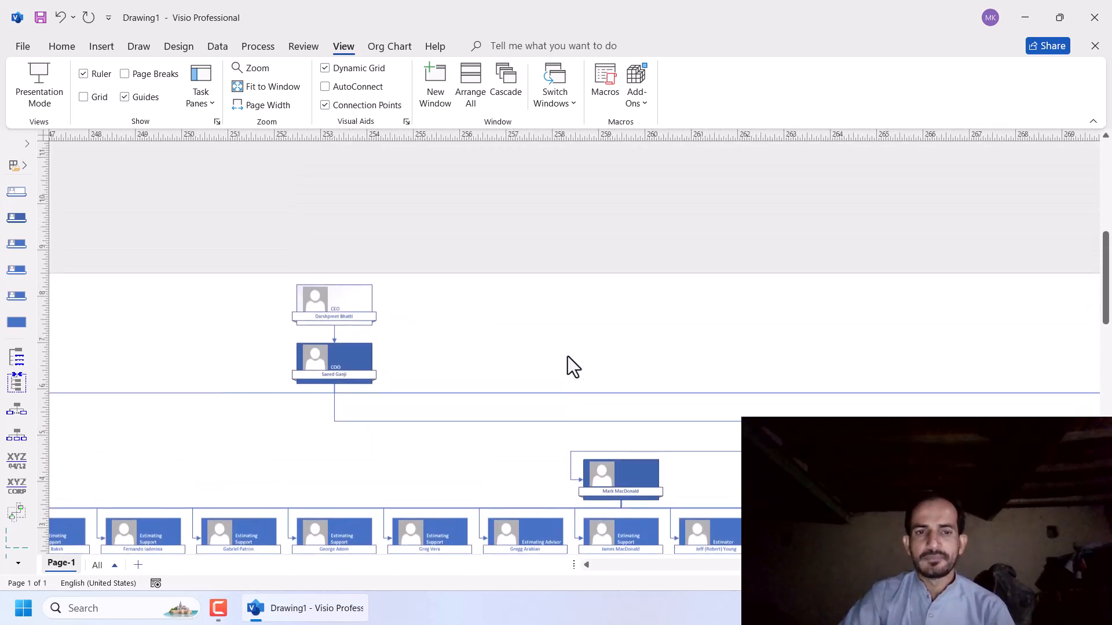
{"action": "scroll", "coordinate": [565, 352], "scroll_direction": "down", "scroll_amount": 2}
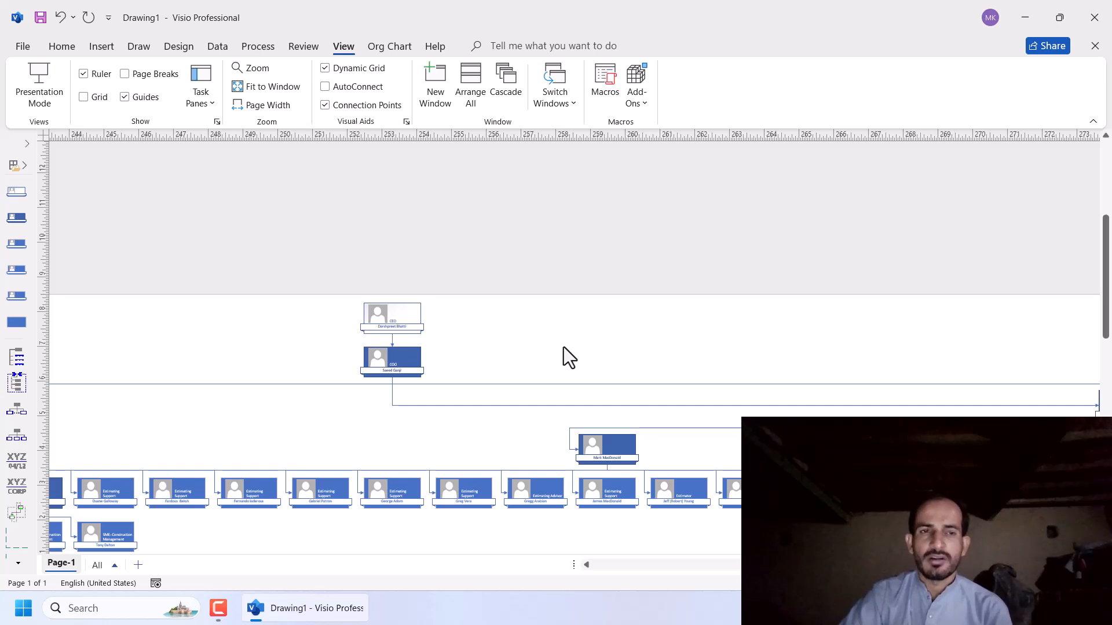
{"action": "scroll", "coordinate": [564, 347], "scroll_direction": "down", "scroll_amount": 1}
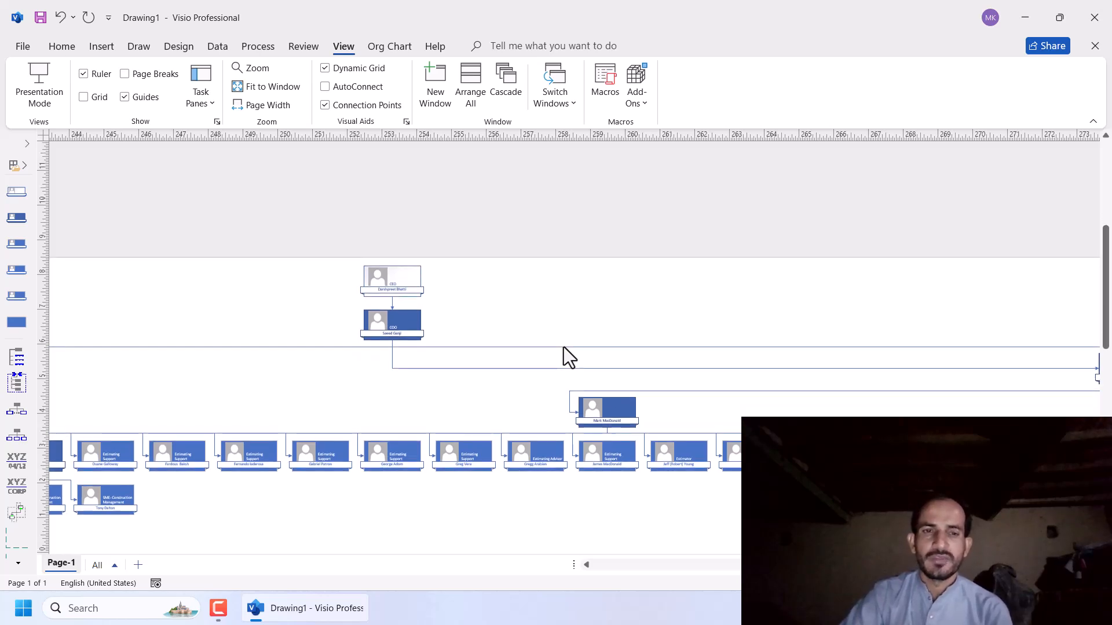